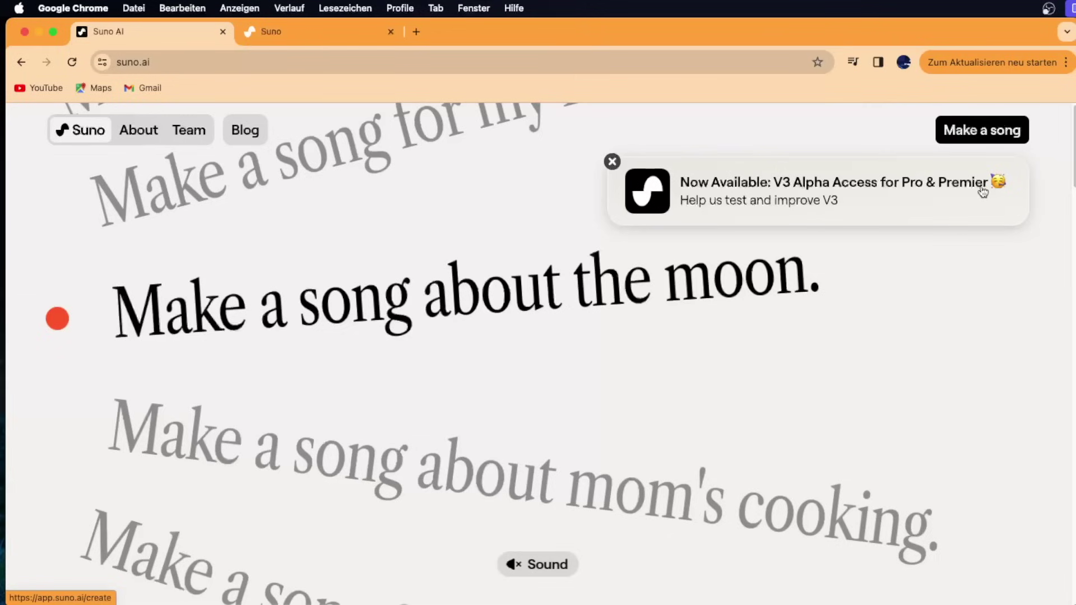
# - Paste the German pop-ballad prompt about a tutorial-loving music producer into Song Description
pyautogui.click(318, 34)
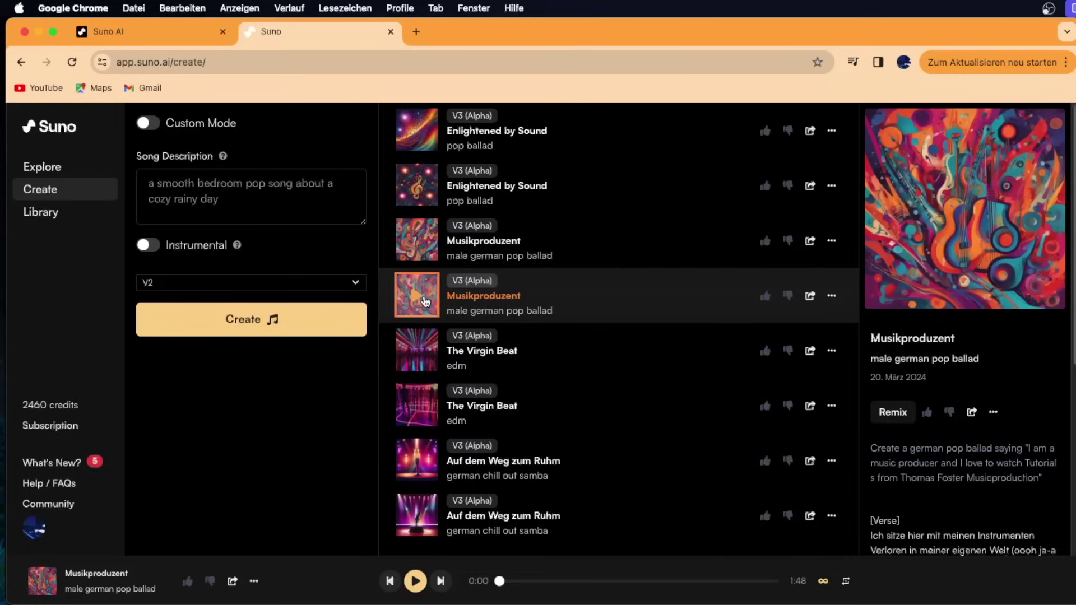
pyautogui.click(247, 193)
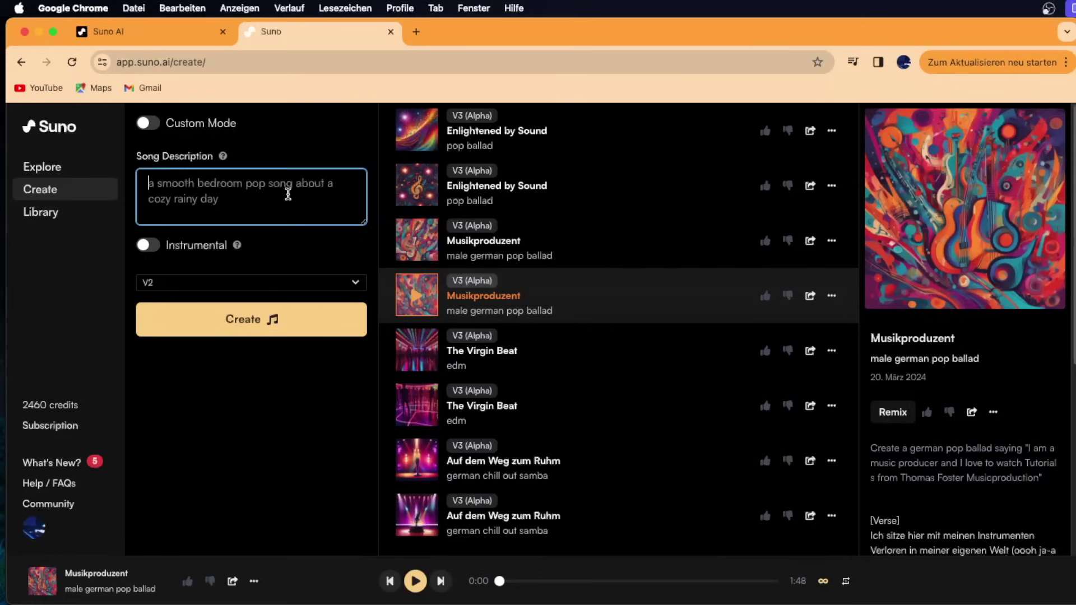
pyautogui.write('Create a german pop ballad saying "I am a music producer and I love to watch Tutorials from Thomas Foster Musicproduction"')
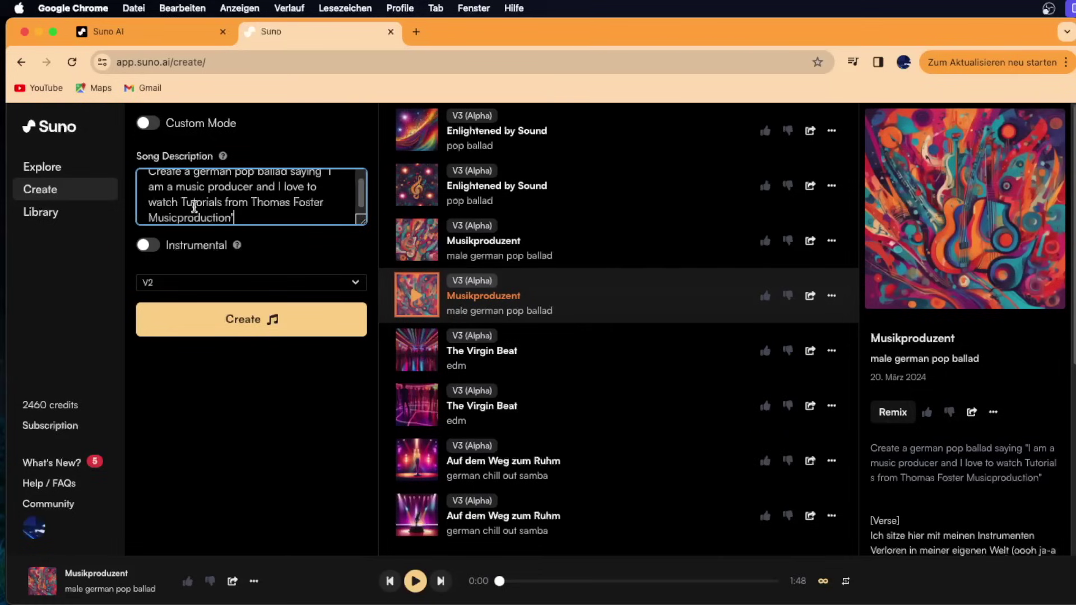
pyautogui.scroll(2, 240, 200)
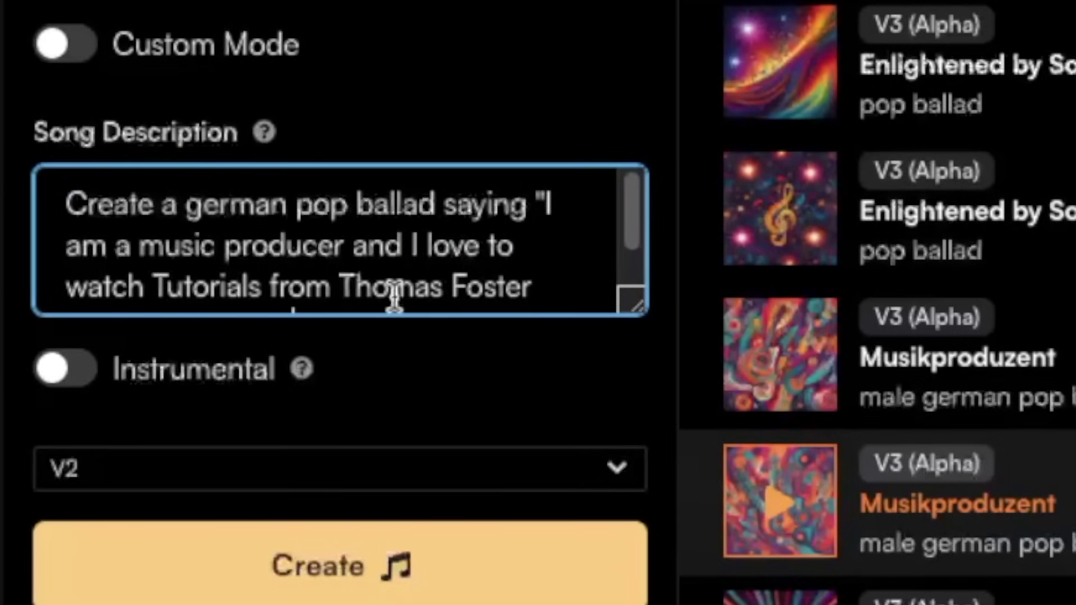
pyautogui.scroll(-1, 512, 289)
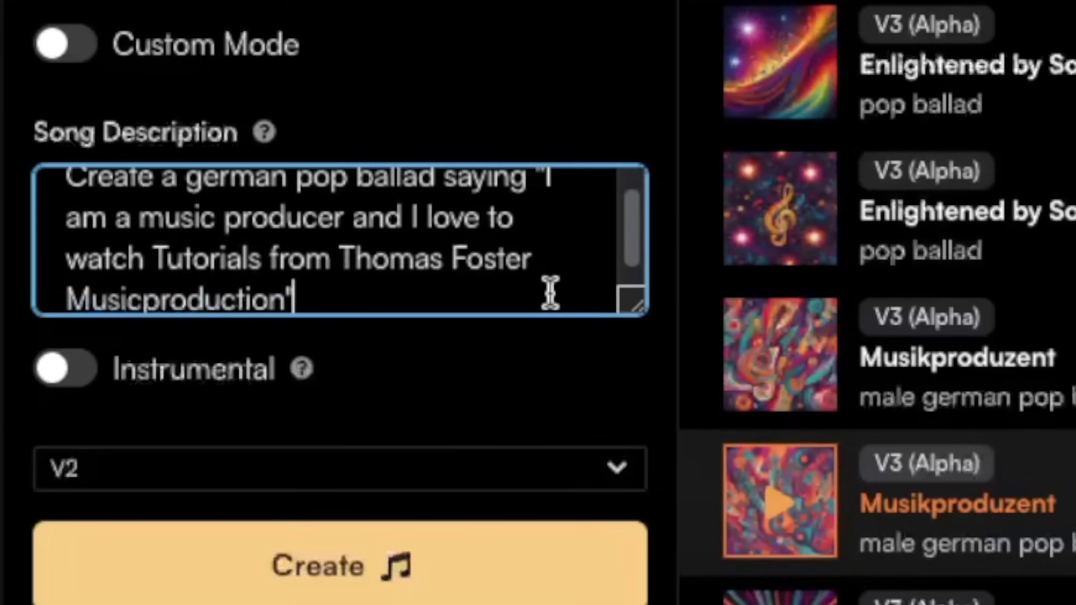
pyautogui.scroll(1, 633, 269)
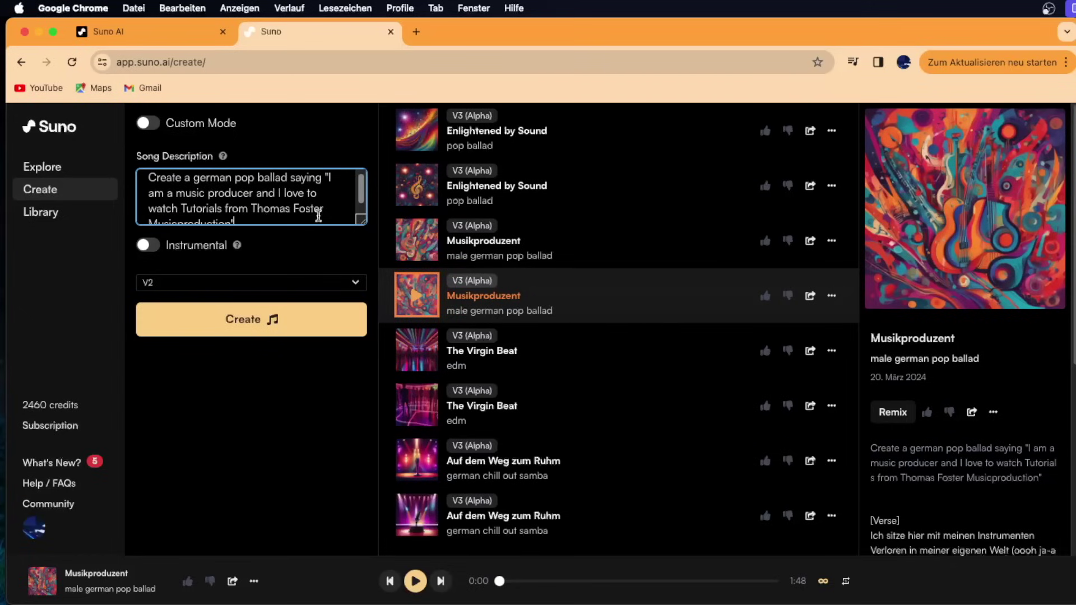
pyautogui.scroll(-1, 314, 213)
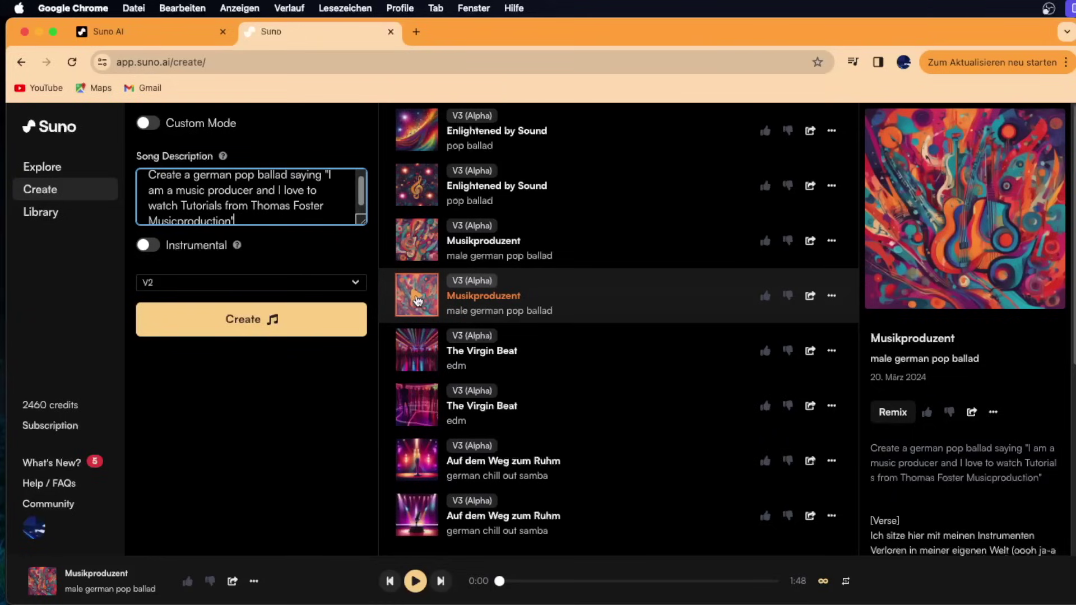
# - Play the Musikproduzent track and open its song page showing the German lyrics
pyautogui.click(417, 301)
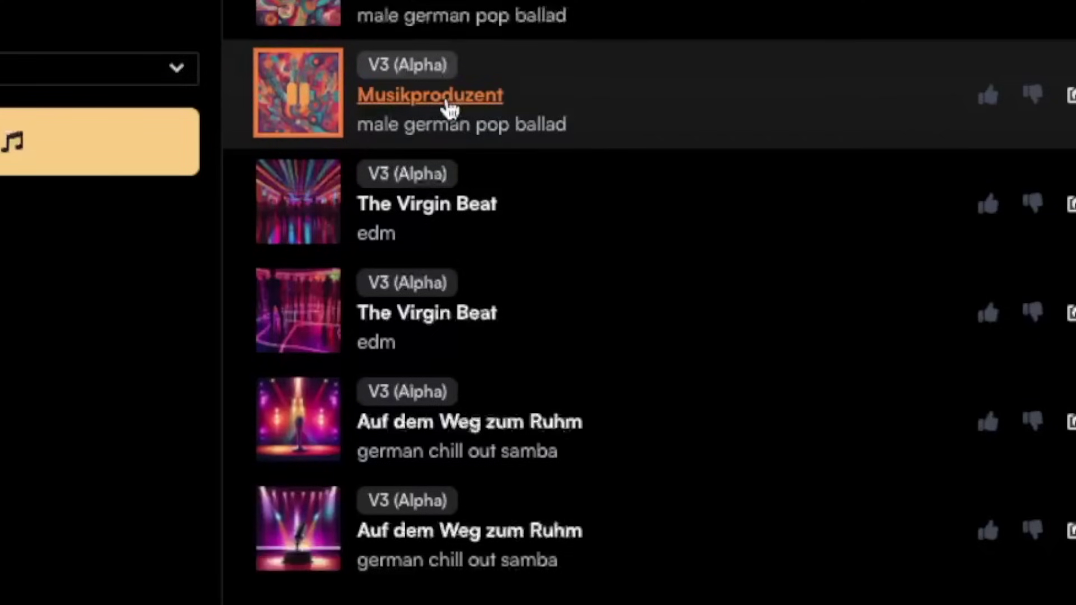
pyautogui.click(448, 104)
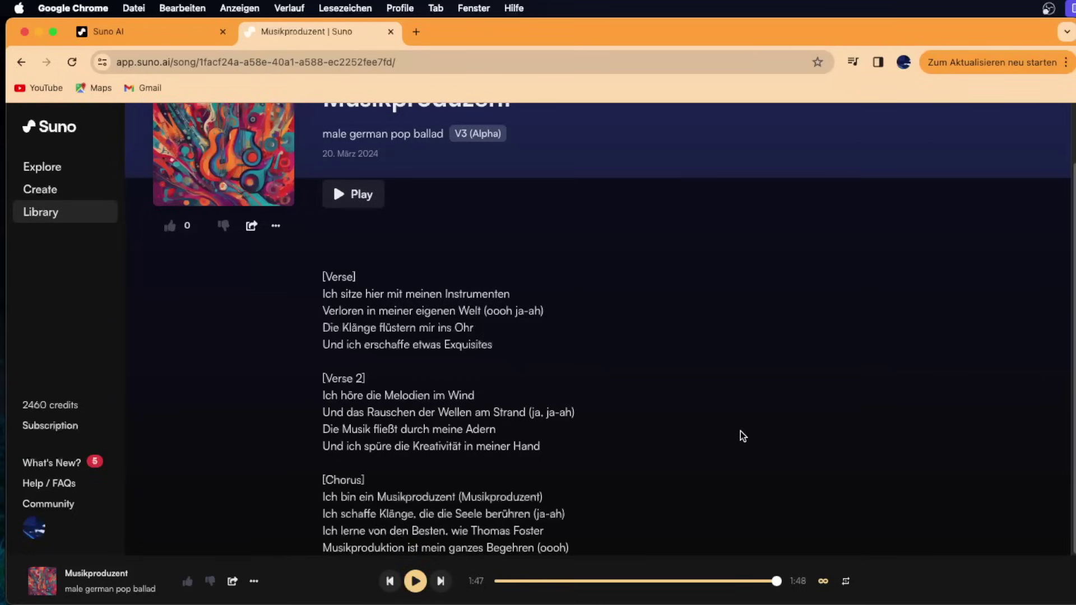
# - Change the ballad's model from V2 to V3 (Alpha) and generate the song
pyautogui.click(90, 196)
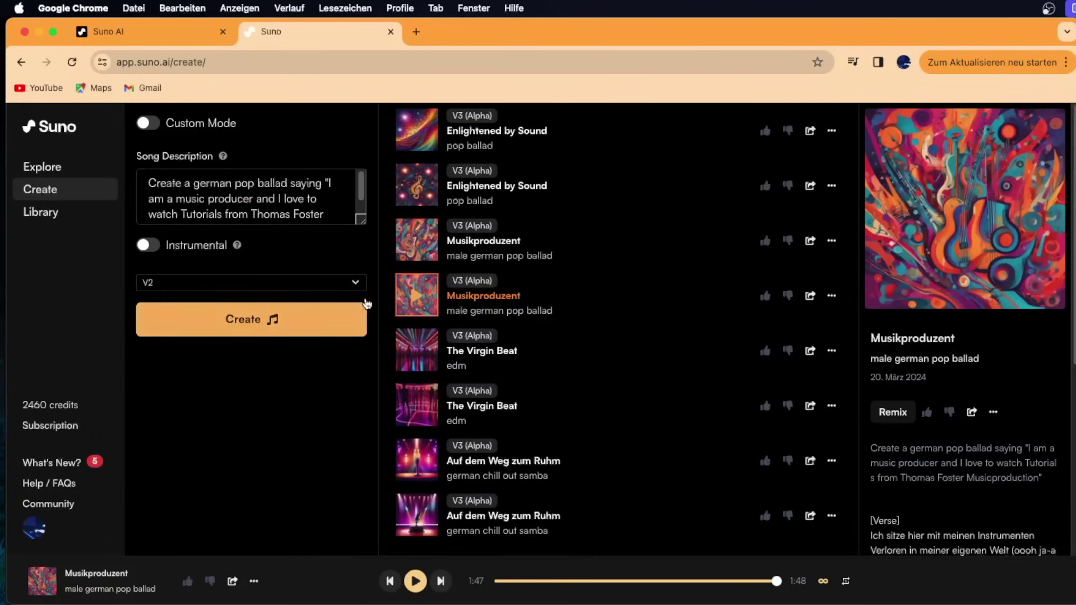
pyautogui.click(355, 283)
pyautogui.click(183, 299)
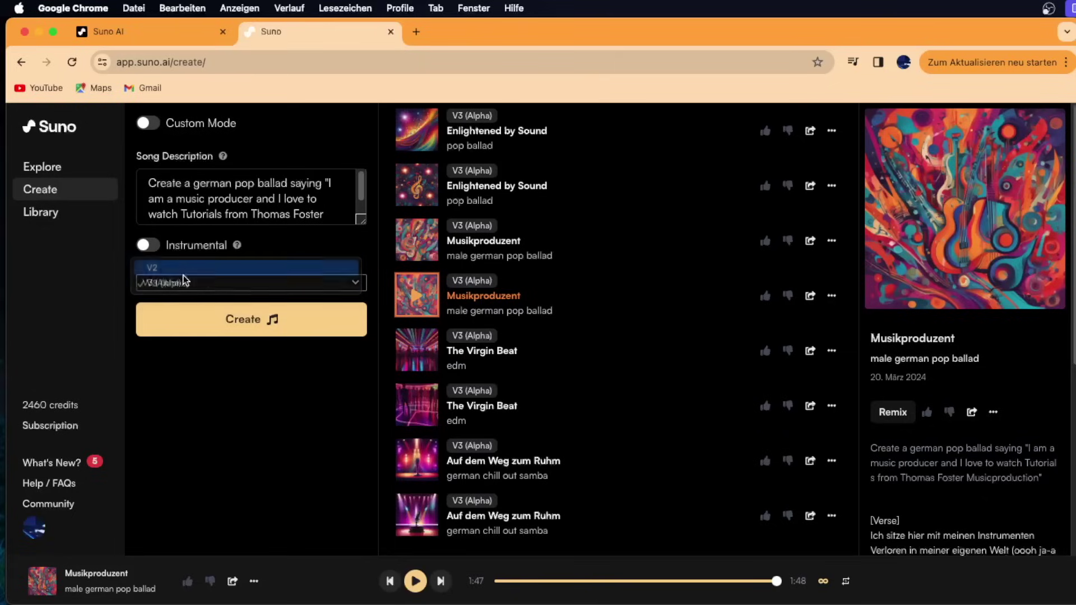
pyautogui.click(168, 267)
pyautogui.click(243, 292)
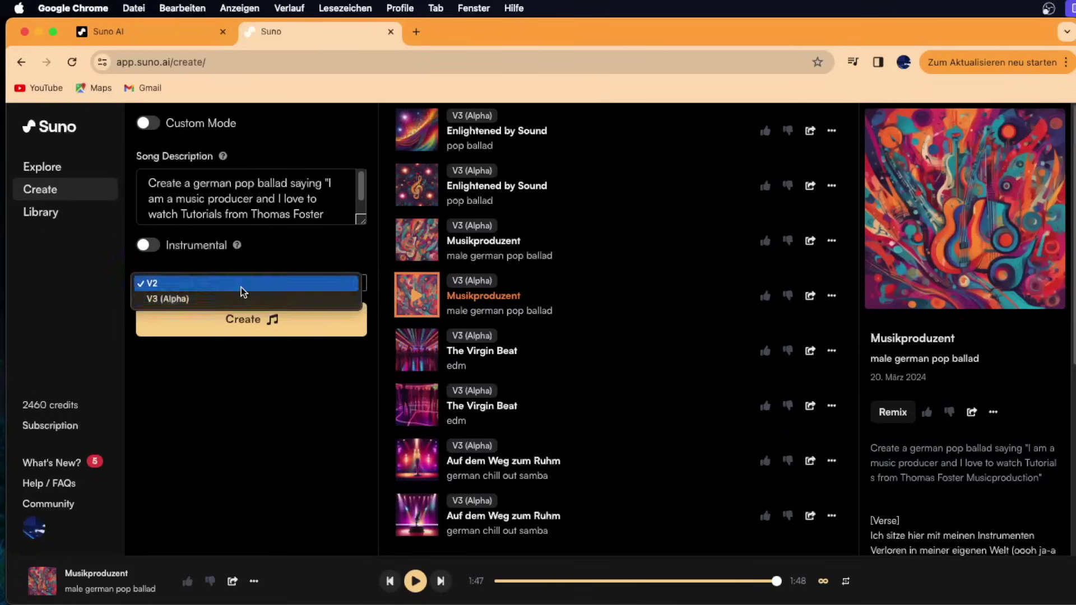
pyautogui.click(207, 301)
pyautogui.click(208, 309)
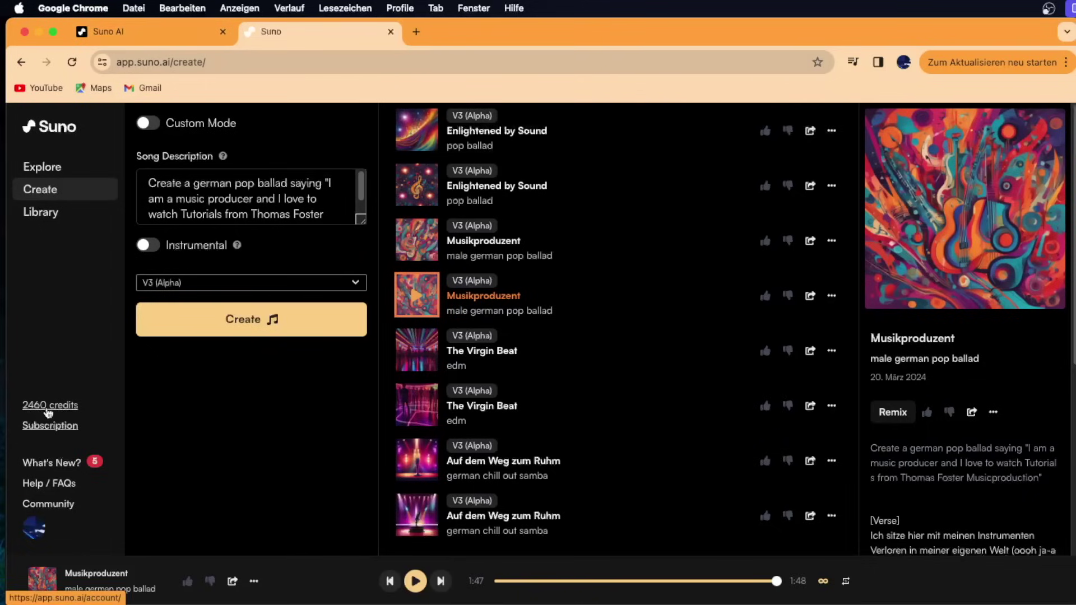
# - Reopen the closed Subscriptions page comparing Basic, Pro and Premier plans, then return to Suno Create
pyautogui.click(161, 41)
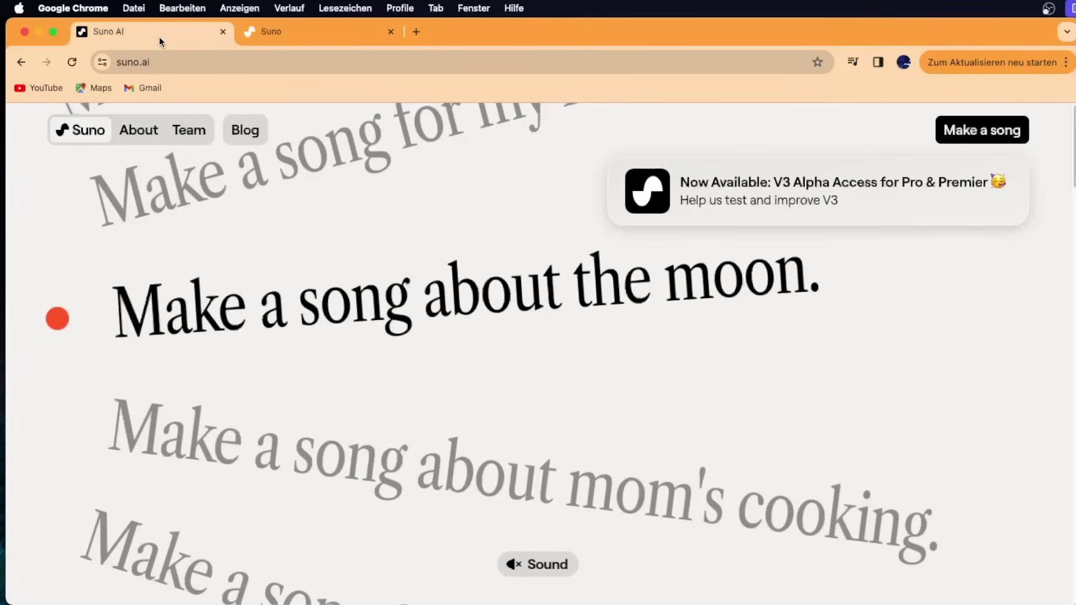
pyautogui.click(294, 8)
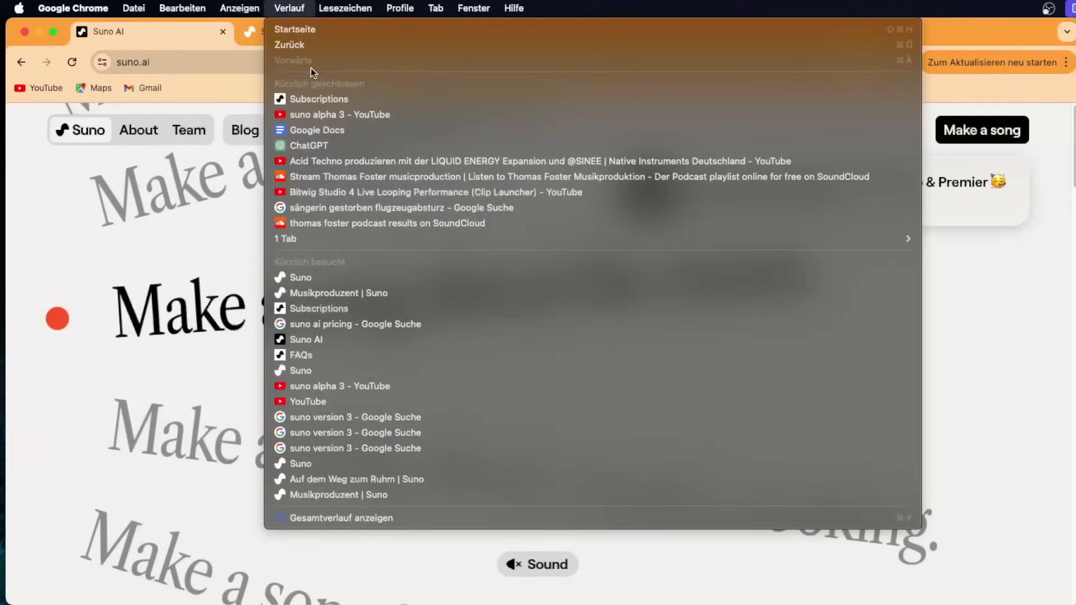
pyautogui.click(318, 98)
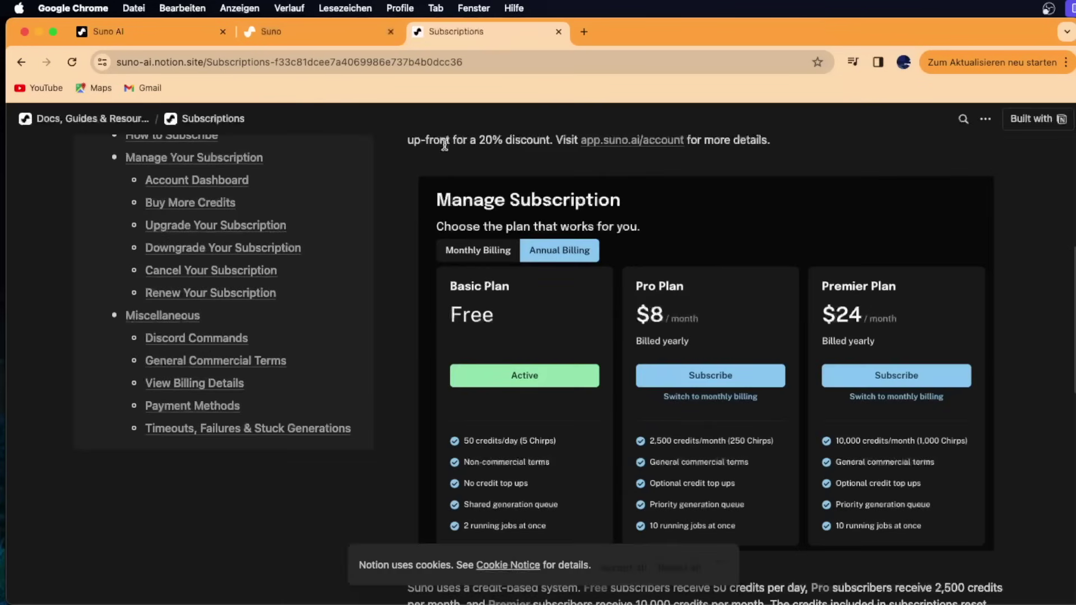
pyautogui.scroll(-5, 763, 470)
pyautogui.scroll(3, 762, 426)
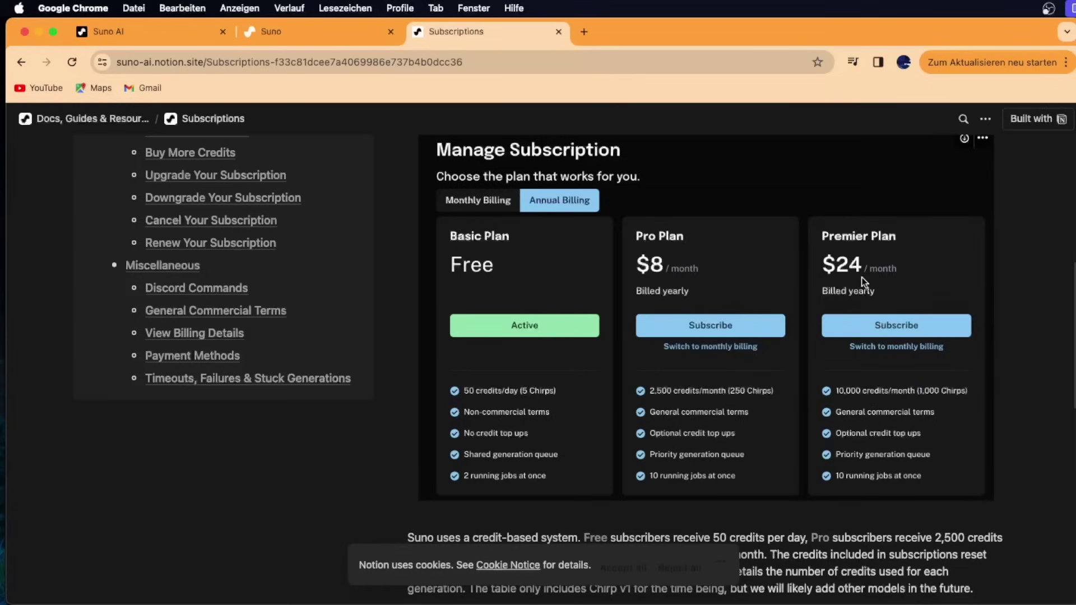
pyautogui.click(312, 33)
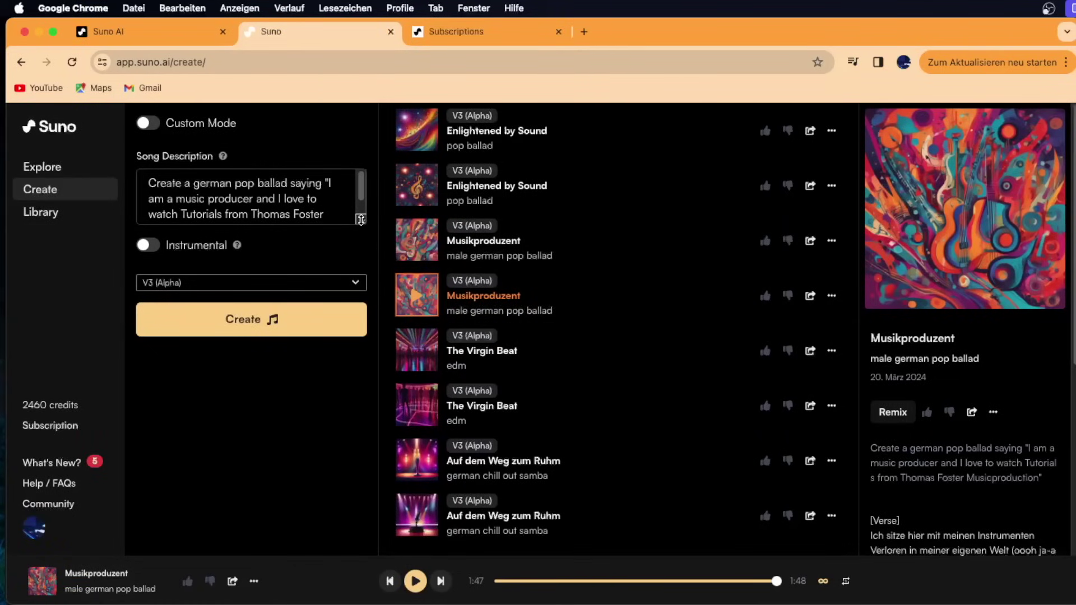
# - Enlarge the description box to reveal the full prompt, then browse Explore's Trending songs
pyautogui.moveTo(361, 219); pyautogui.dragTo(362, 265)
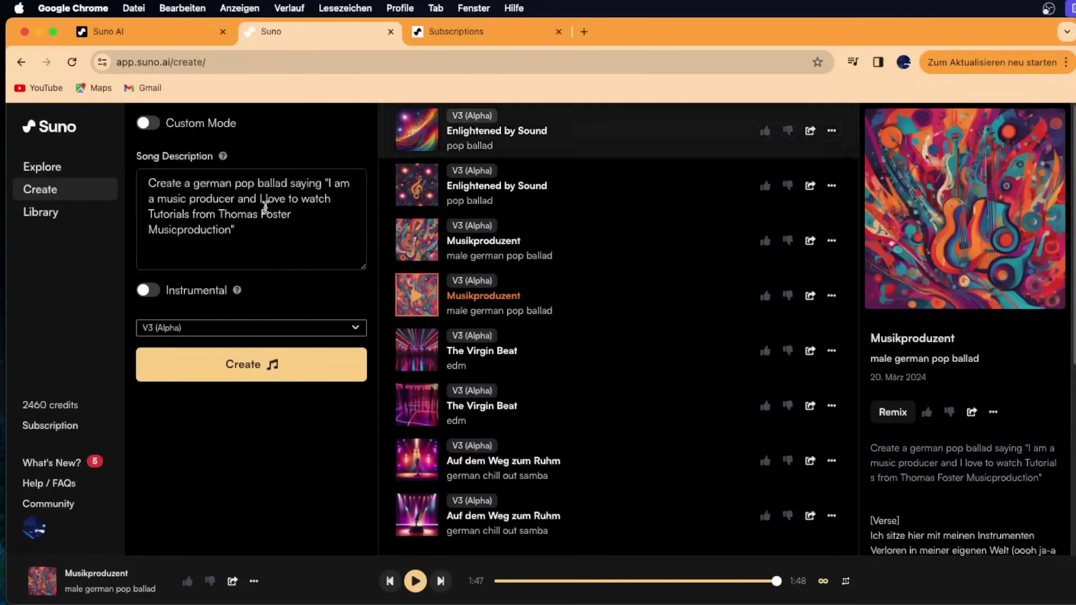
pyautogui.click(58, 167)
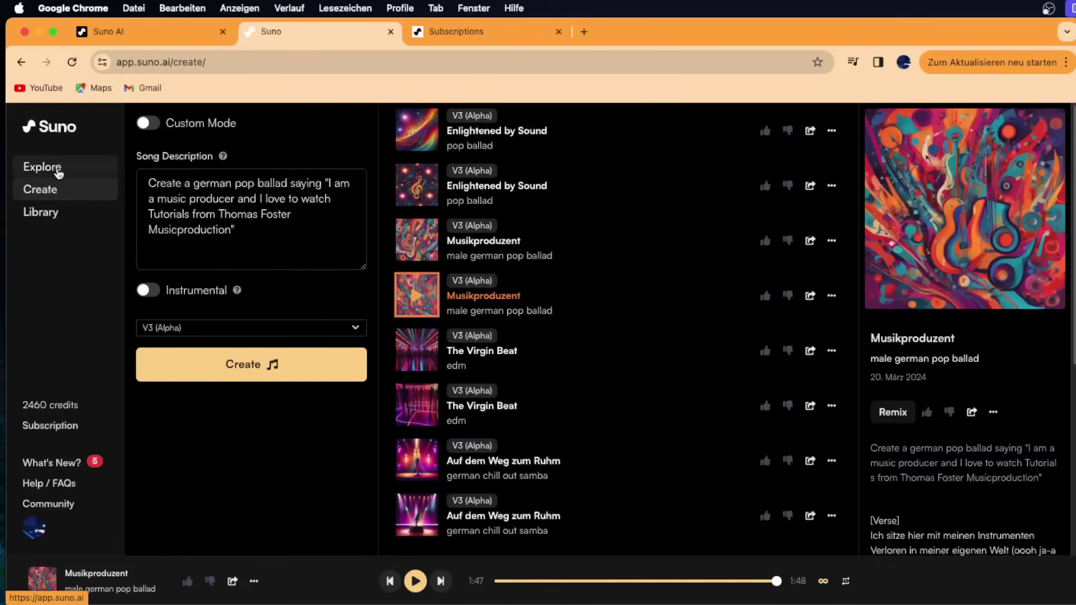
pyautogui.scroll(-7, 661, 420)
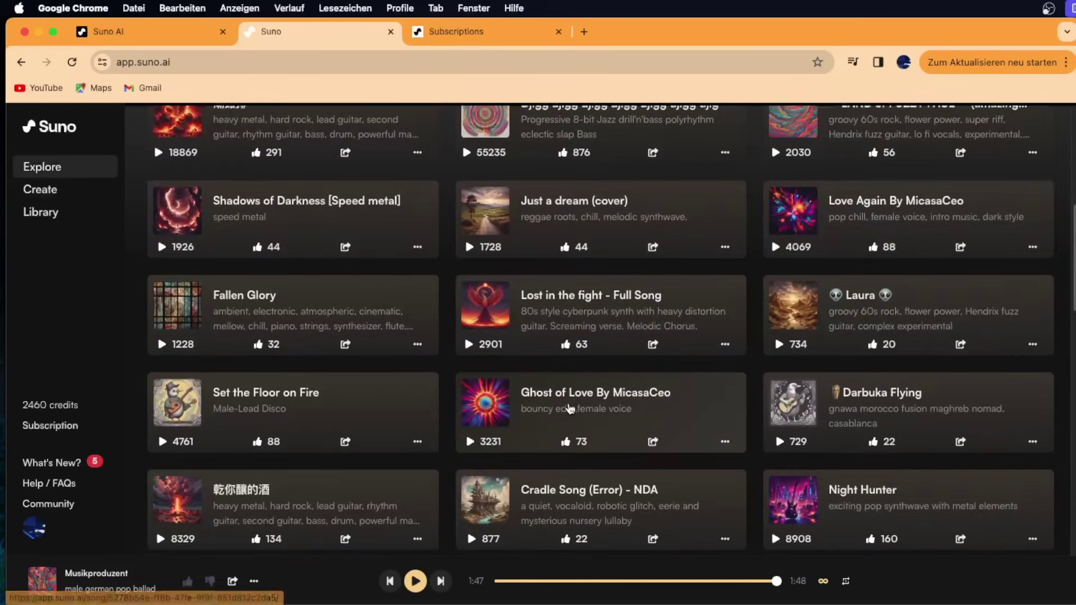
pyautogui.scroll(-5, 661, 420)
pyautogui.scroll(10, 679, 413)
pyautogui.scroll(5, 678, 413)
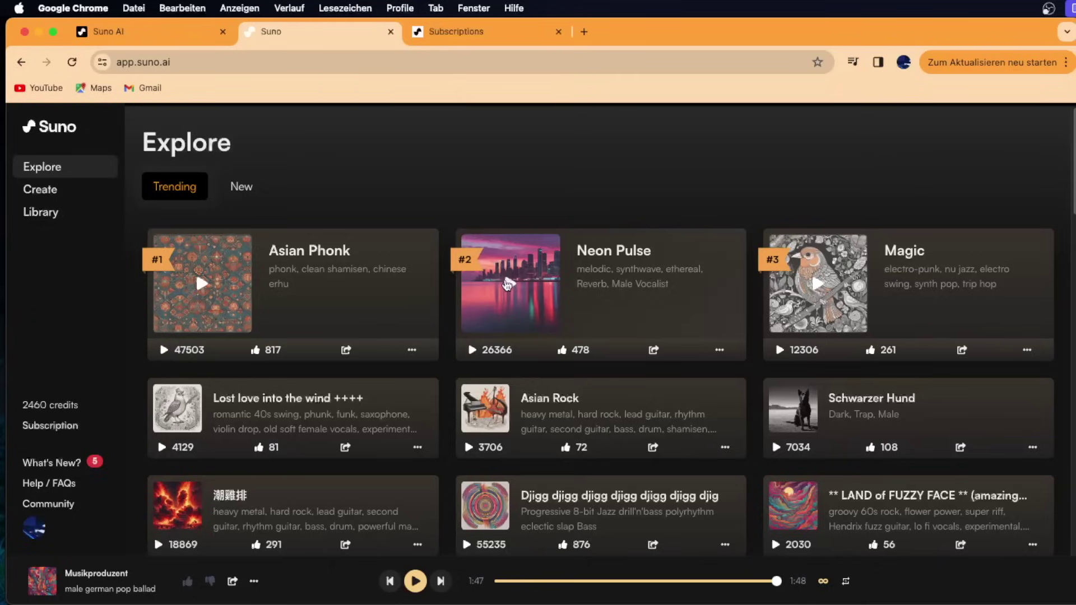
# - Play Neon Pulse while scrolling the Explore grid, then stop it
pyautogui.click(508, 284)
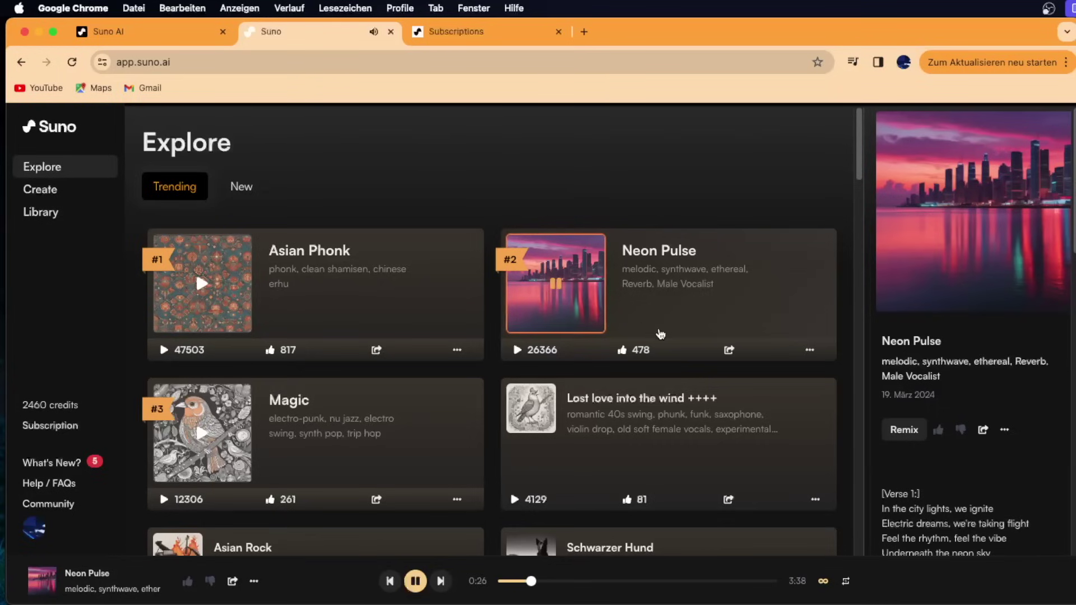
pyautogui.scroll(-3, 626, 317)
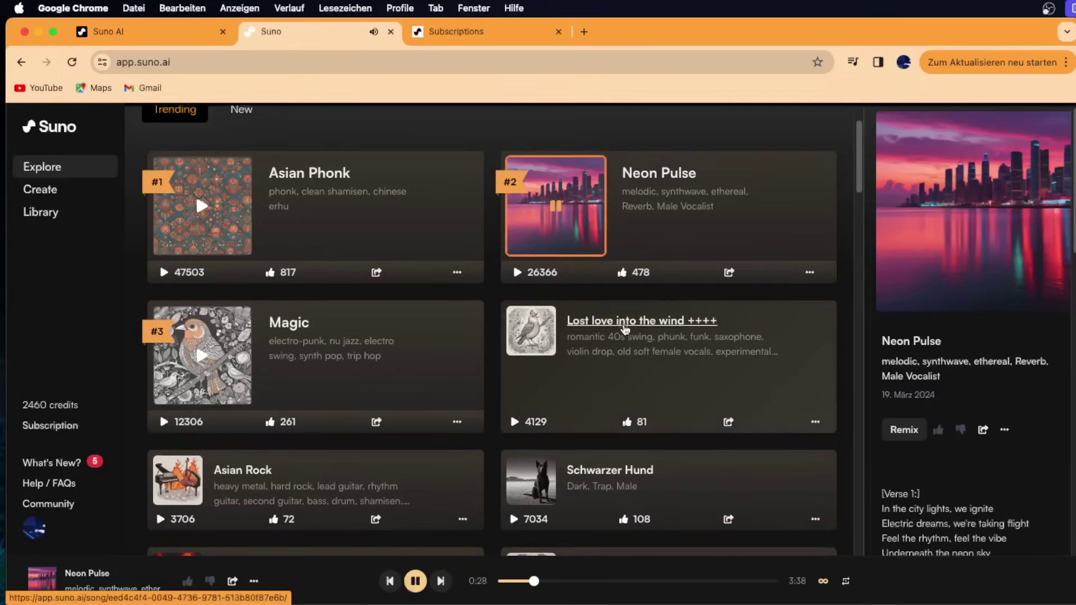
pyautogui.scroll(-5, 626, 329)
pyautogui.scroll(-4, 625, 331)
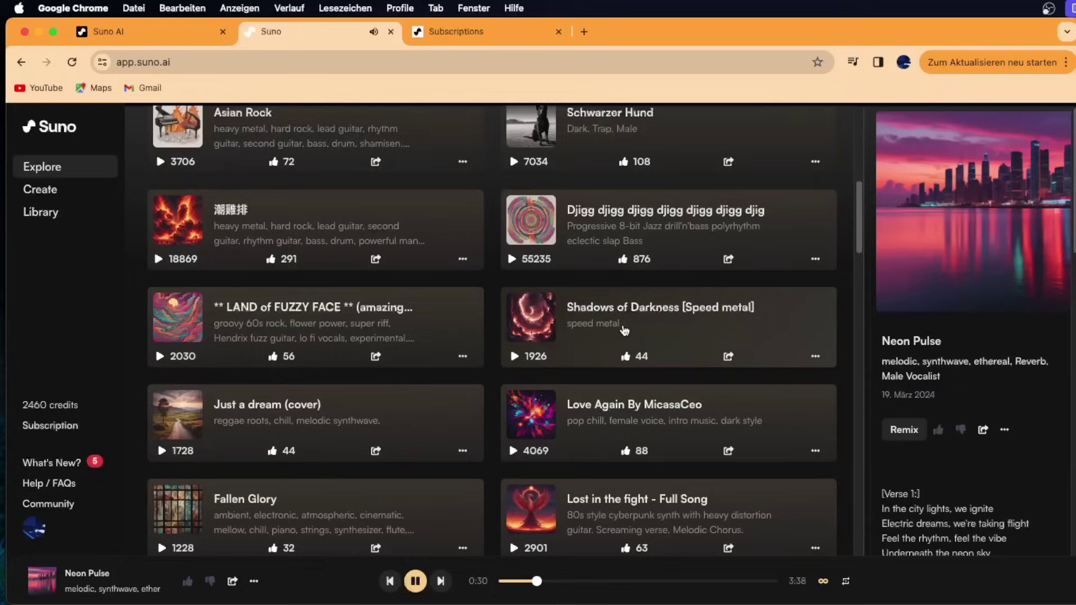
pyautogui.scroll(-1, 625, 330)
pyautogui.scroll(-2, 625, 331)
pyautogui.scroll(-1, 625, 330)
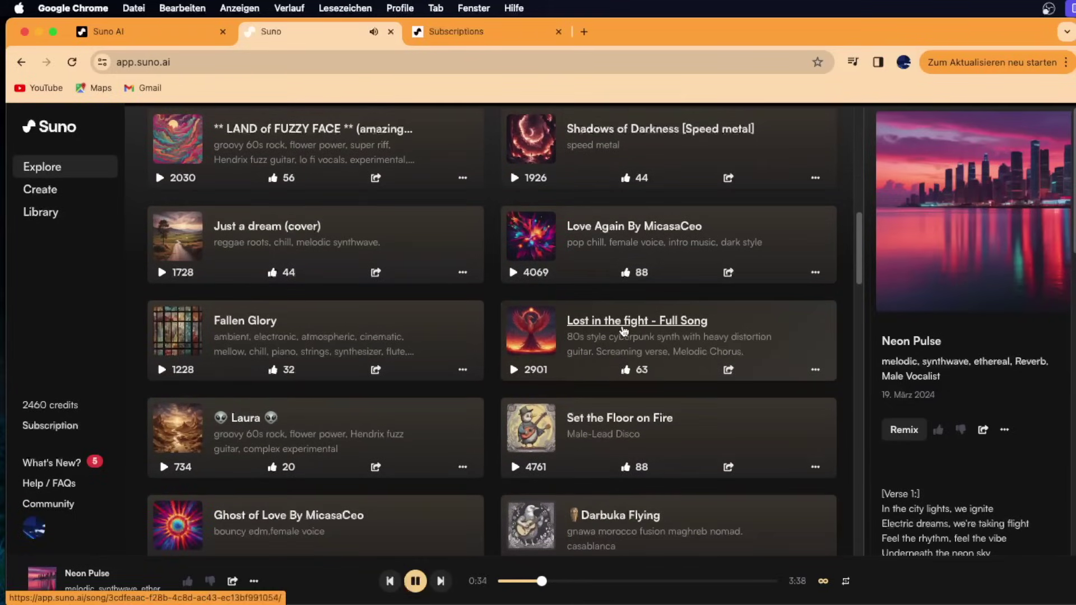
pyautogui.scroll(1, 625, 327)
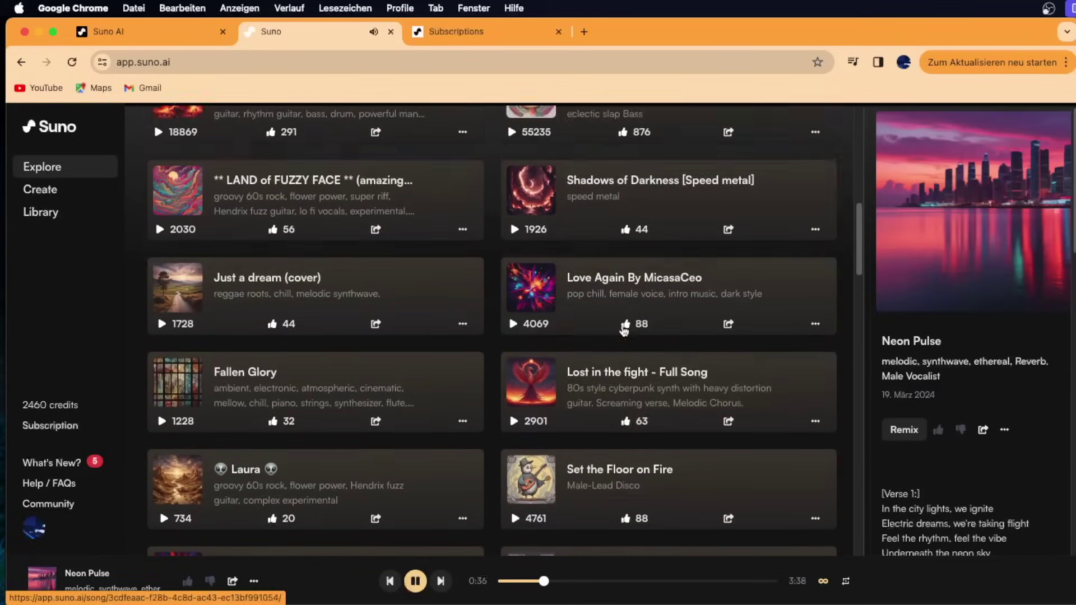
pyautogui.scroll(4, 625, 328)
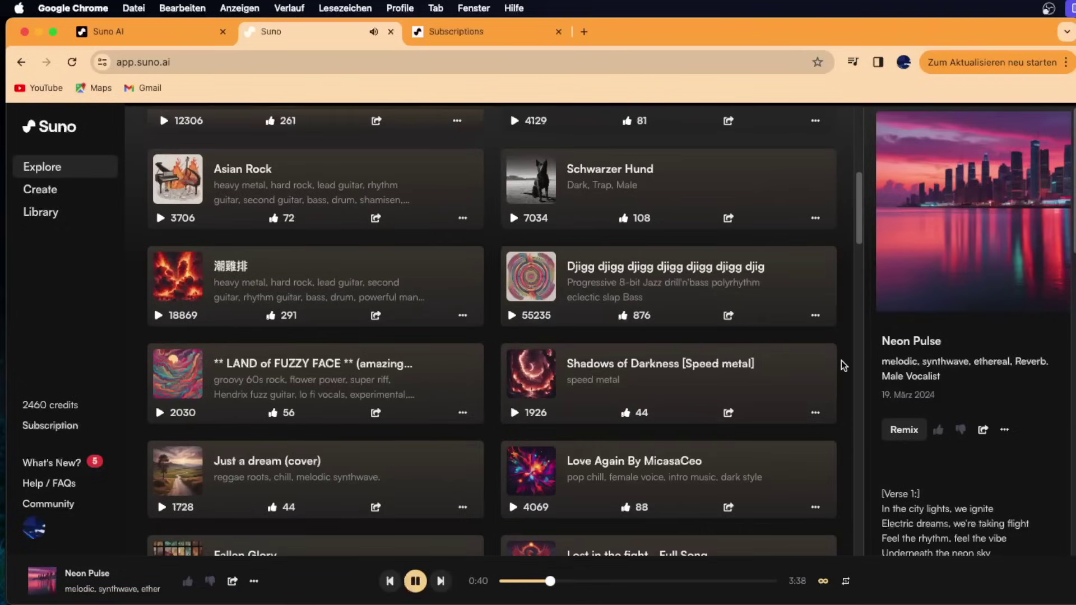
pyautogui.scroll(1, 816, 381)
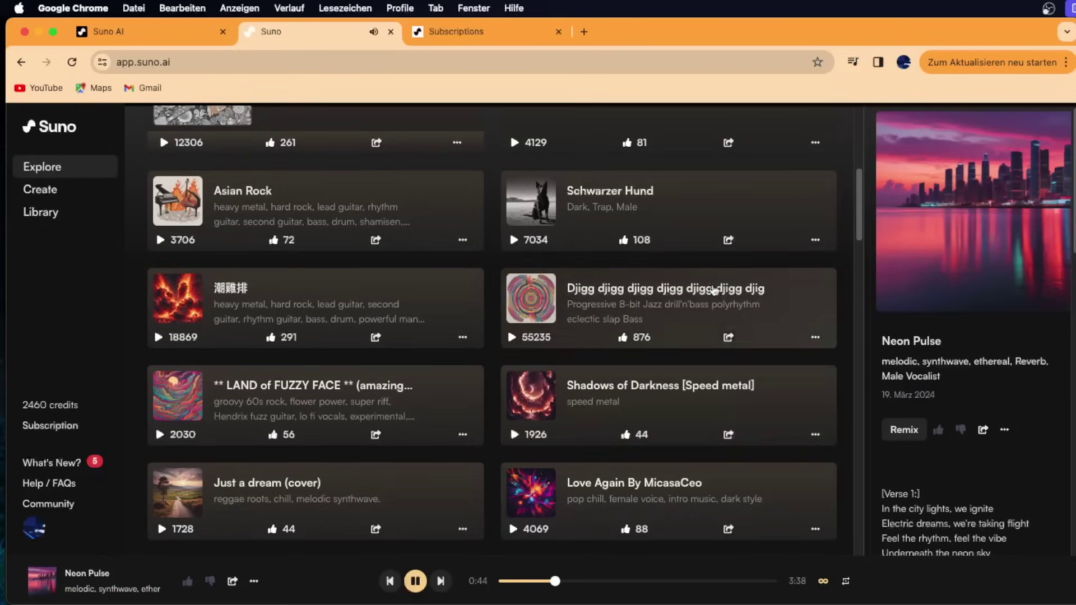
pyautogui.scroll(3, 602, 237)
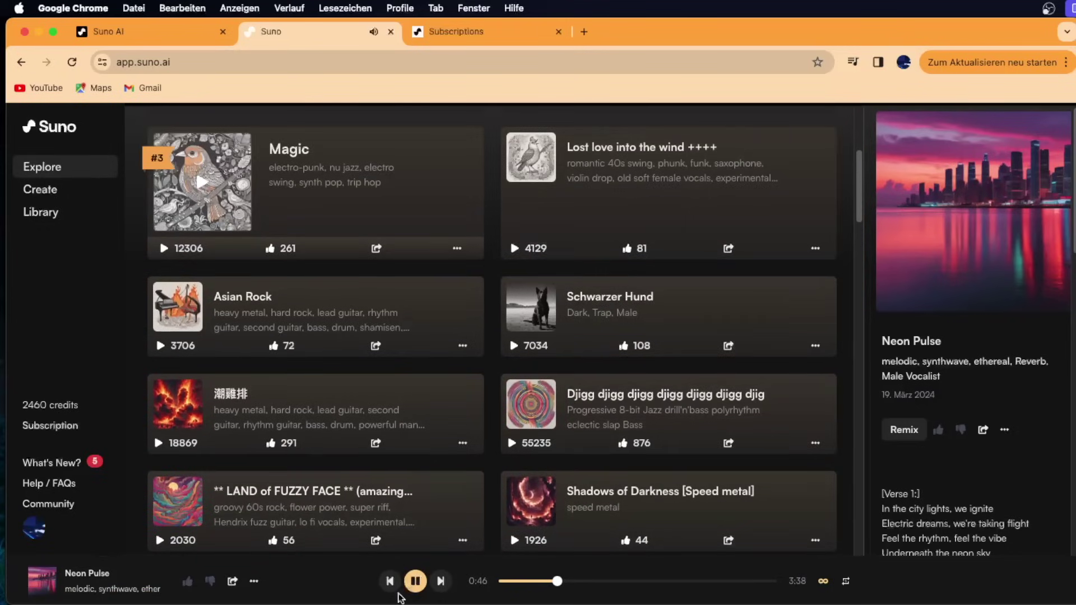
pyautogui.click(415, 583)
# - Briefly play and pause Shadows of Darkness, then go to the Create page
pyautogui.scroll(-3, 616, 403)
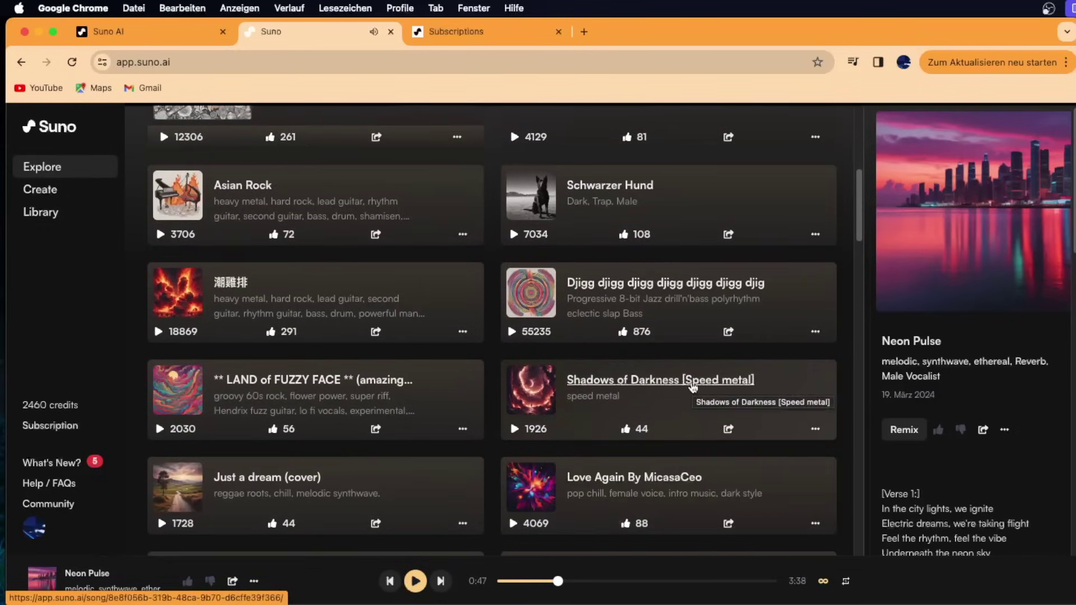
pyautogui.click(515, 430)
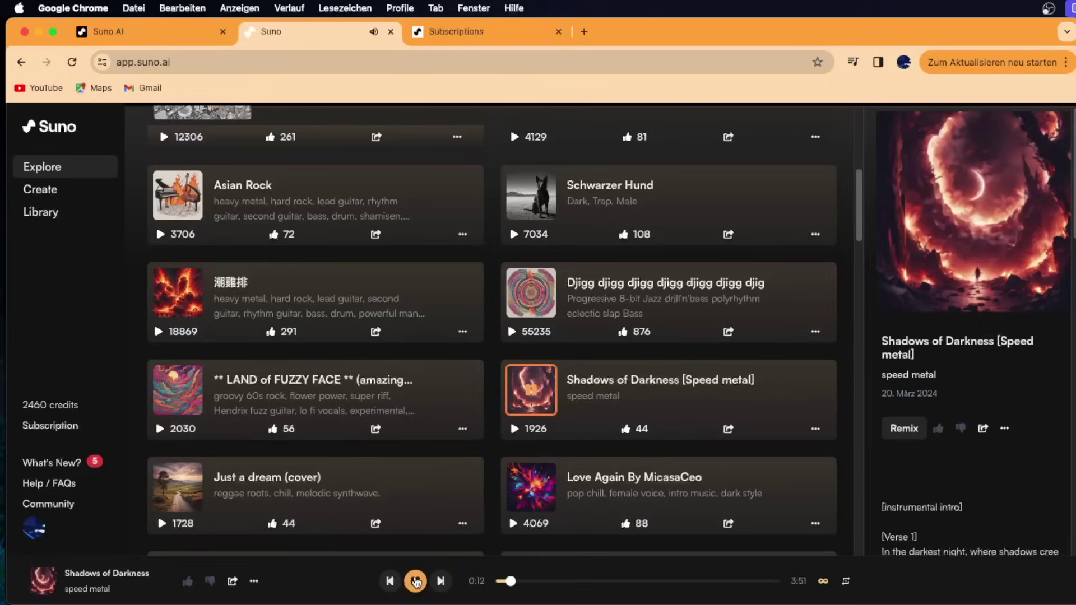
pyautogui.click(415, 583)
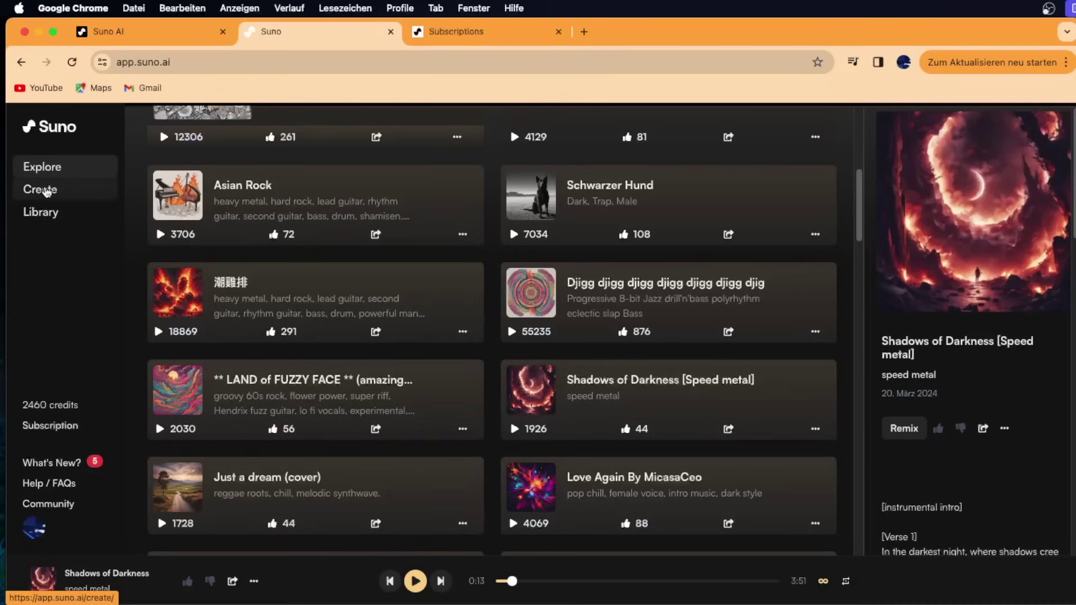
pyautogui.click(46, 191)
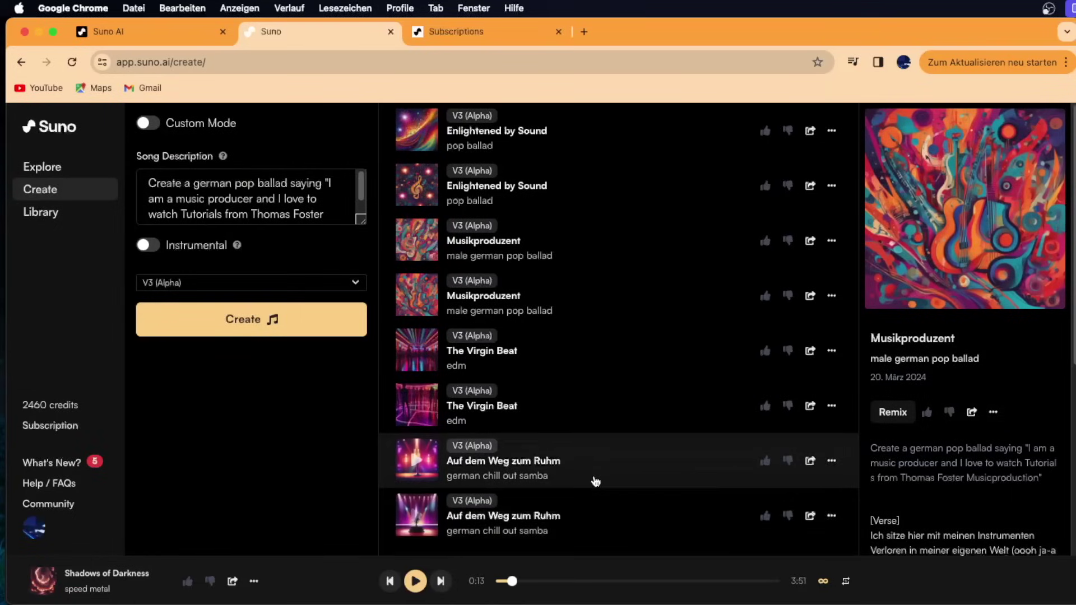
# - Copy the Auf dem Weg zum Ruhm samba prompt and replace the Song Description with it
pyautogui.click(602, 515)
pyautogui.moveTo(964, 210)
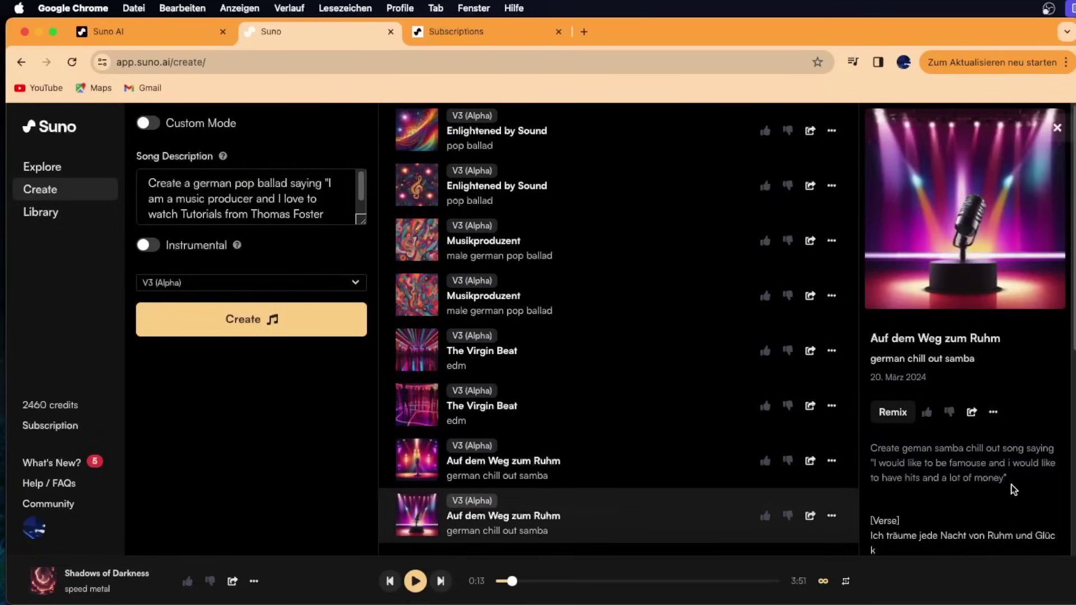
pyautogui.moveTo(1011, 485); pyautogui.dragTo(865, 442)
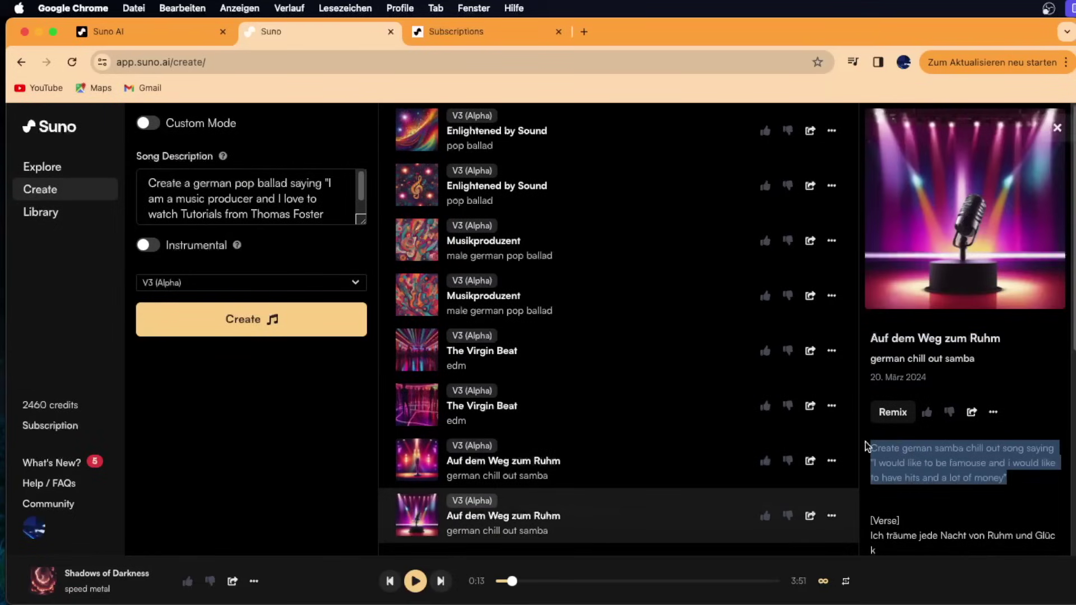
pyautogui.click(237, 197)
pyautogui.press('super+a')
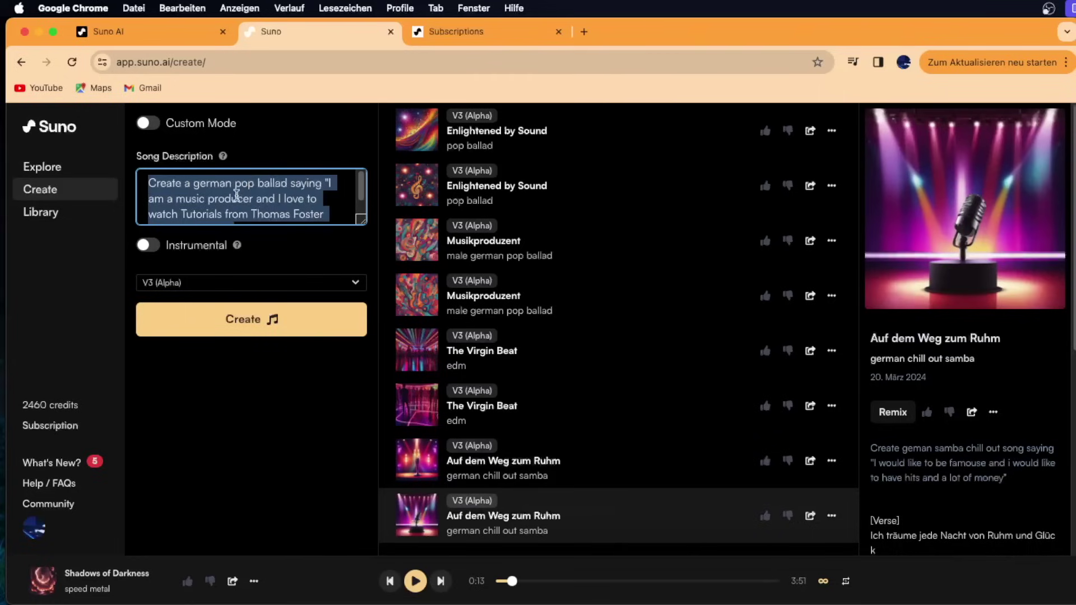
pyautogui.write('Create geman samba chill out song saying "I would like to be famouse and i would like to have hits and a lot of money"')
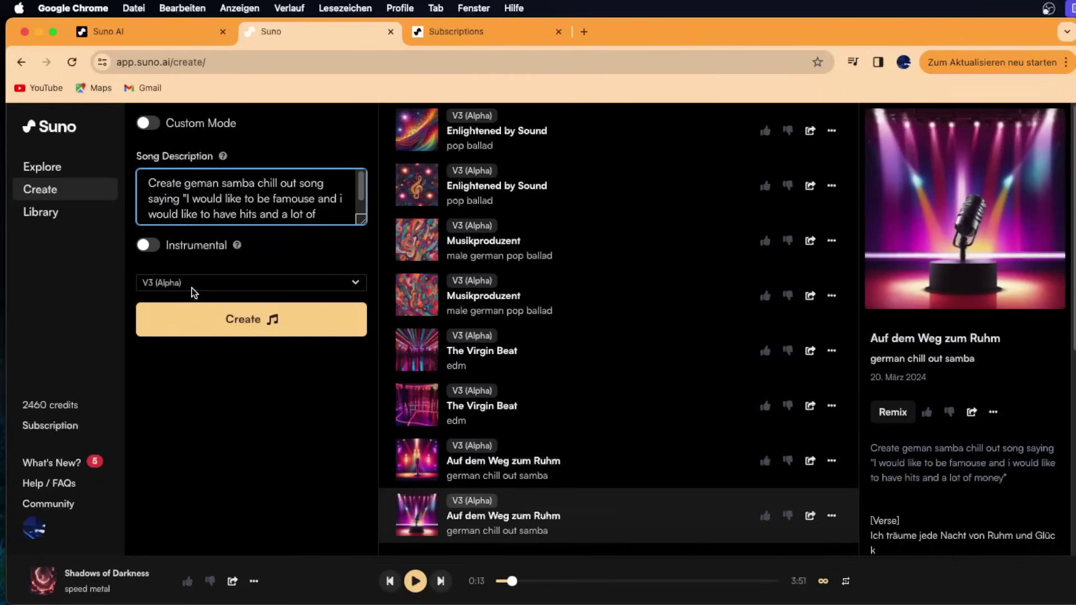
# - Keep V3 (Alpha) as the model and check the end of the pasted prompt
pyautogui.click(199, 283)
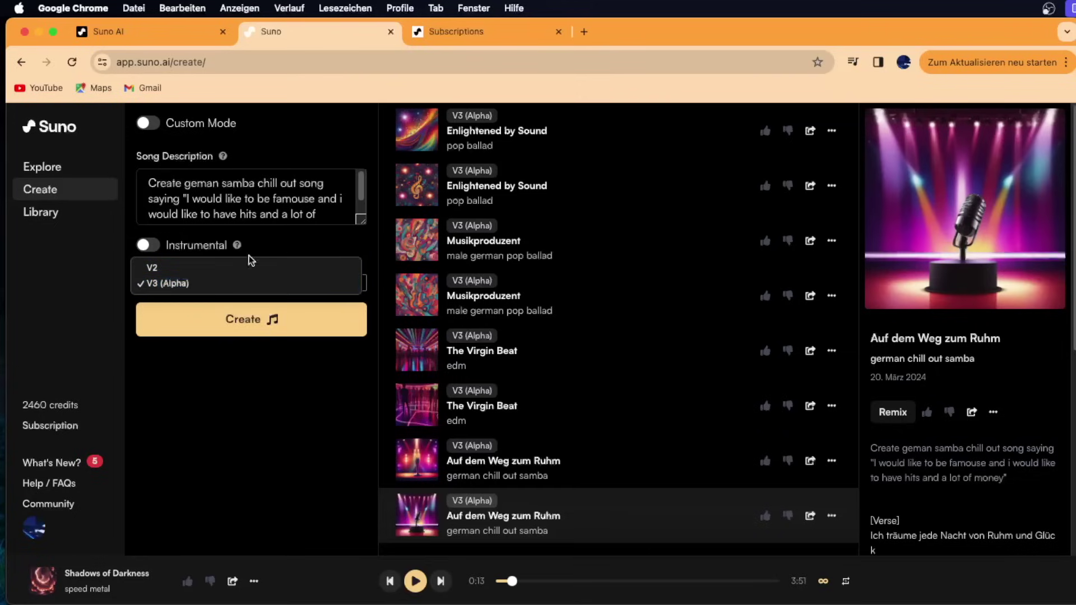
pyautogui.click(288, 246)
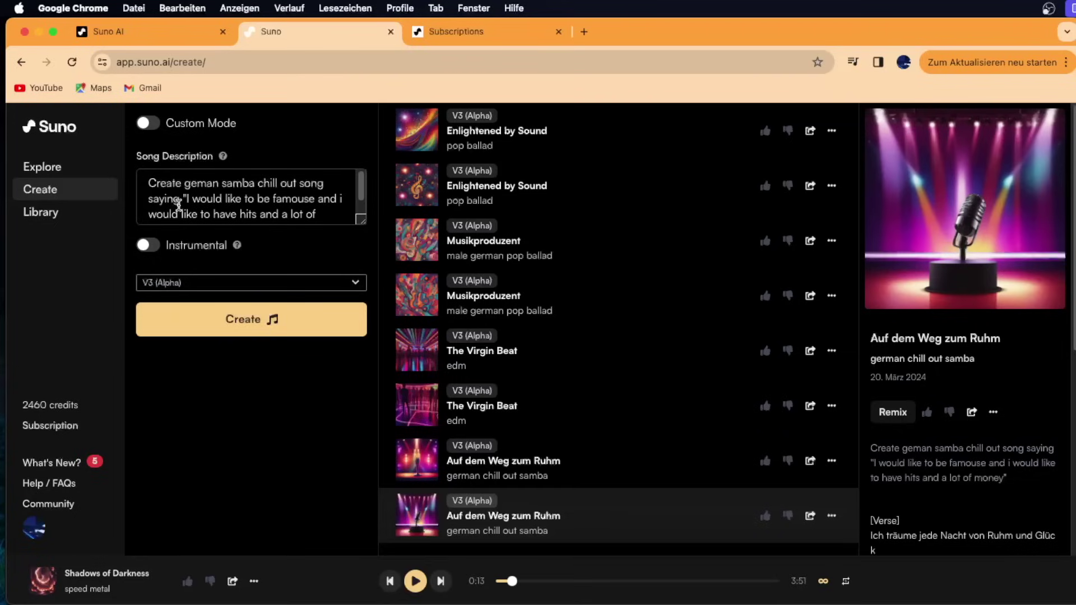
pyautogui.click(362, 202)
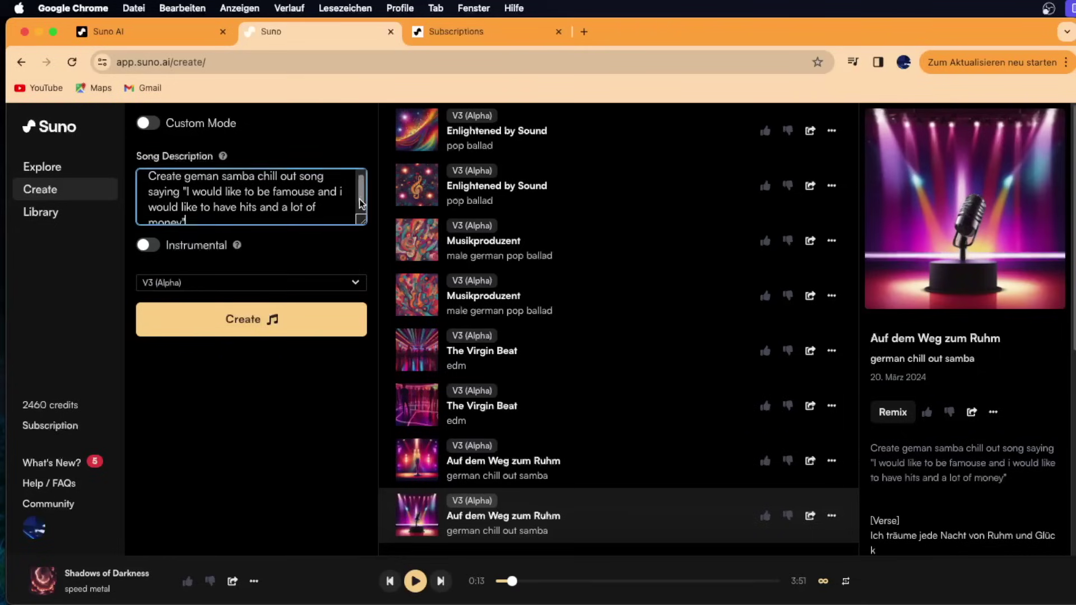
pyautogui.scroll(-1, 247, 199)
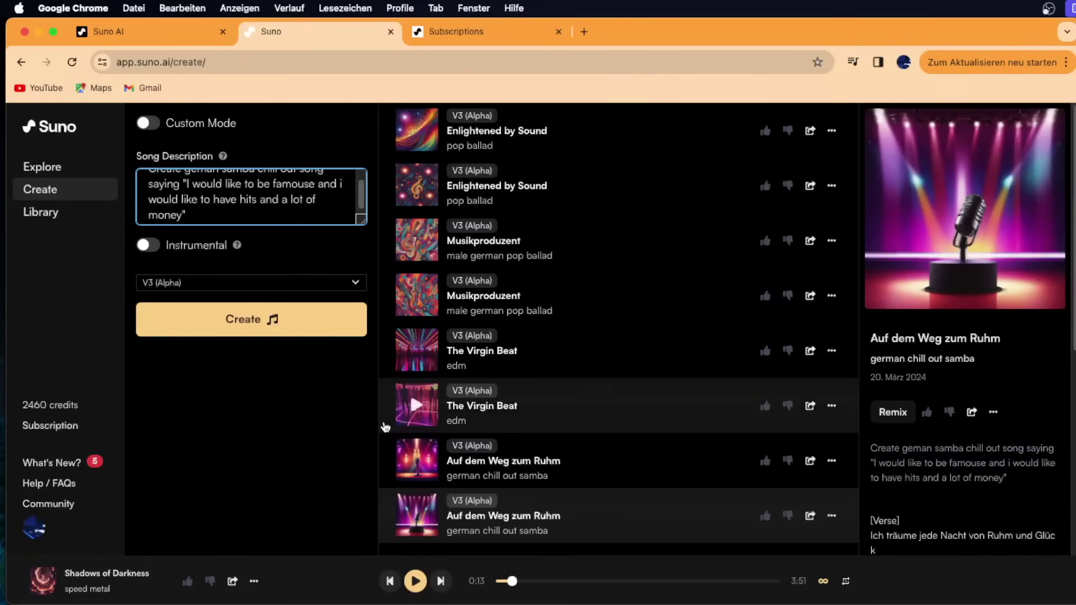
pyautogui.moveTo(503, 467)
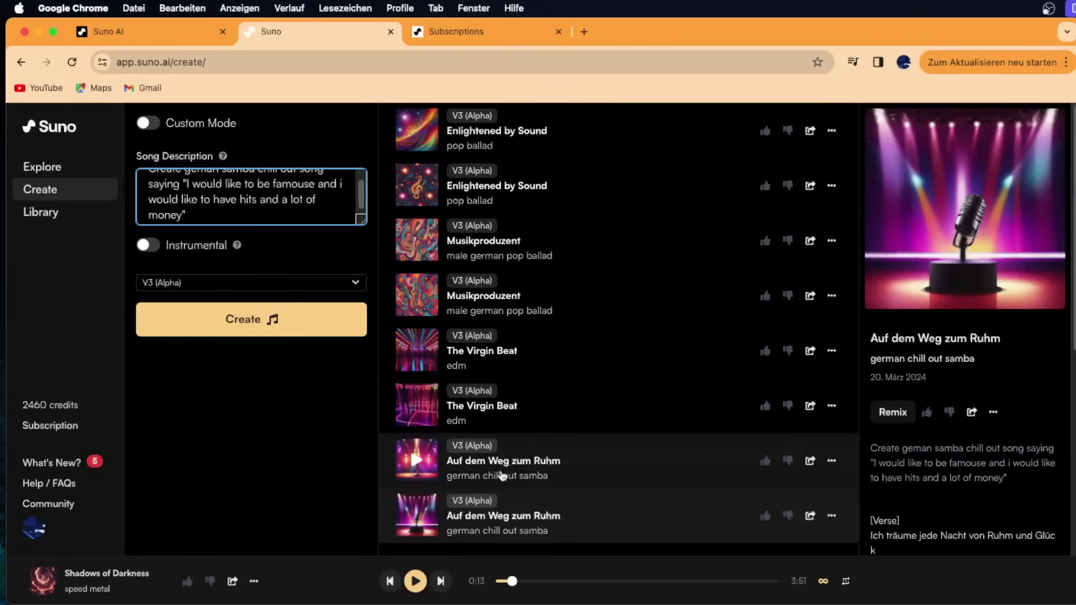
pyautogui.scroll(2, 209, 202)
pyautogui.scroll(-2, 208, 202)
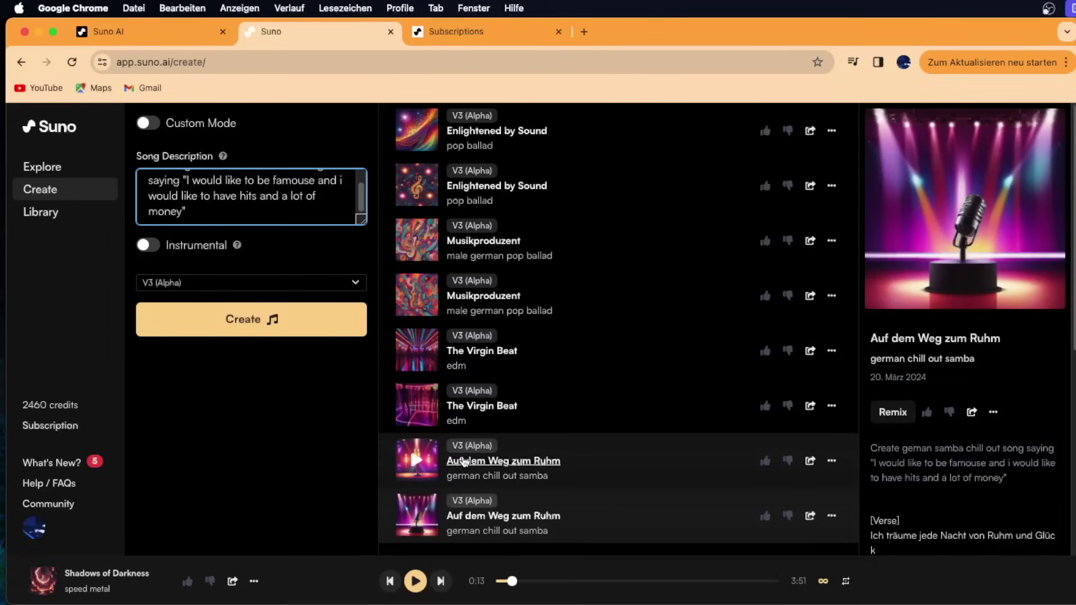
# - Play the last Auf dem Weg zum Ruhm version and open its song page with lyrics
pyautogui.click(414, 515)
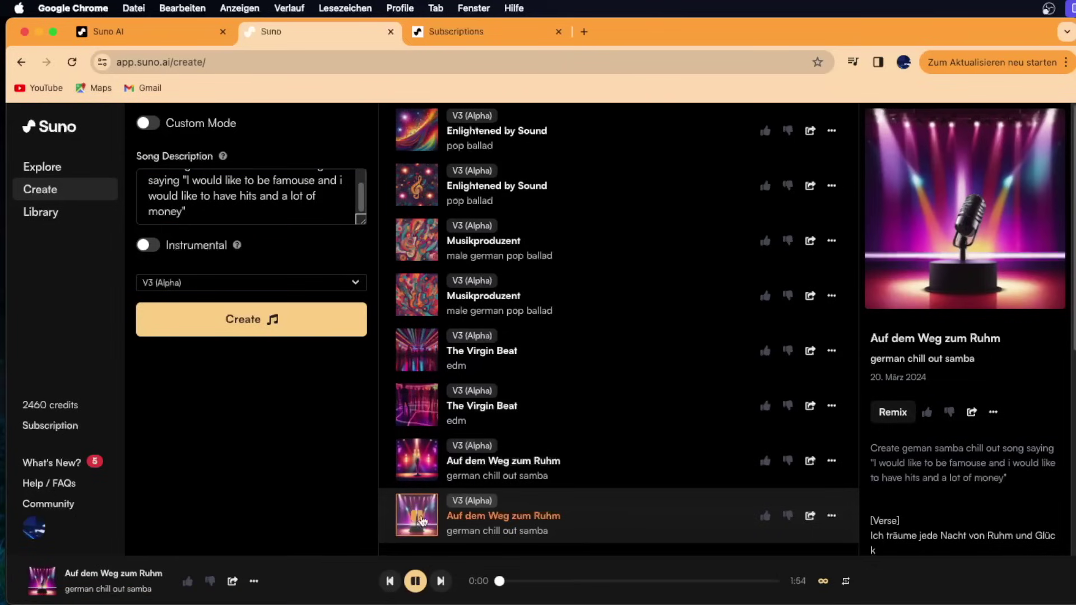
pyautogui.click(140, 573)
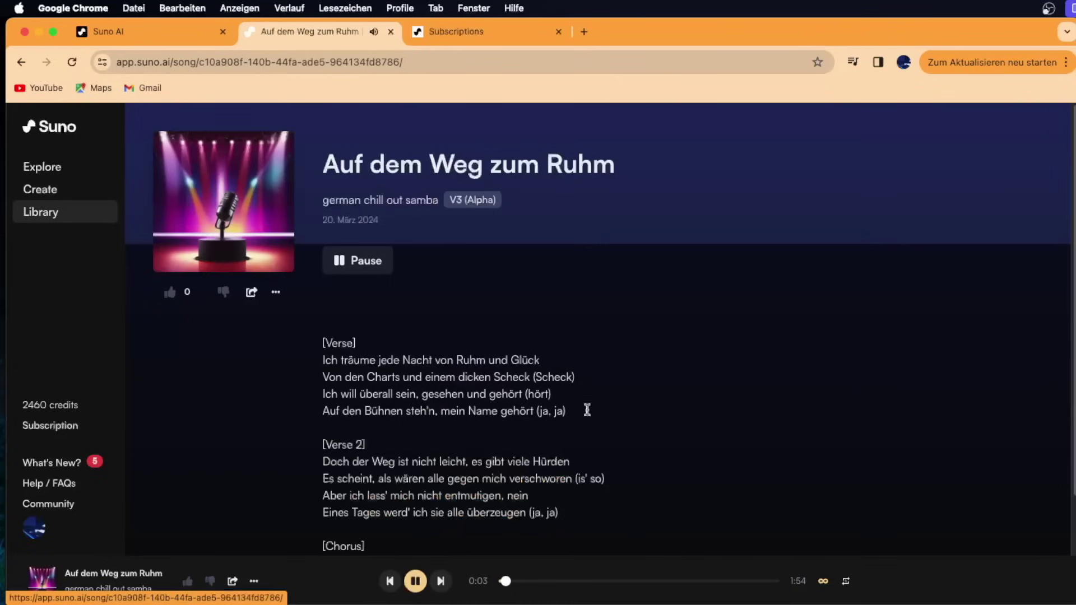
pyautogui.scroll(-2, 645, 417)
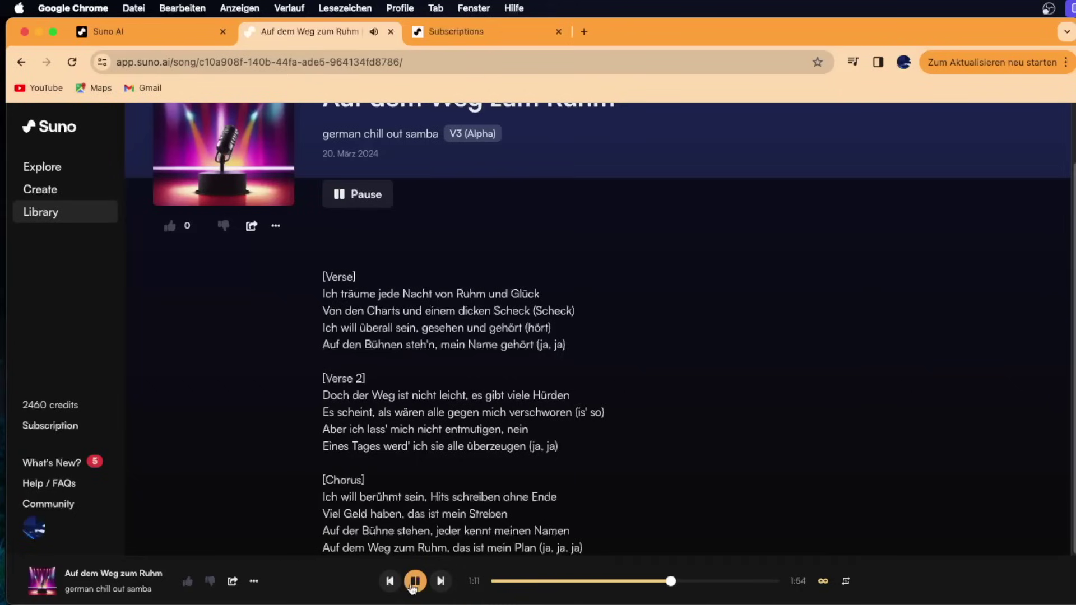
# - Pause Auf dem Weg zum Ruhm at 1:12, dismiss its options menu, and return to Create
pyautogui.click(414, 585)
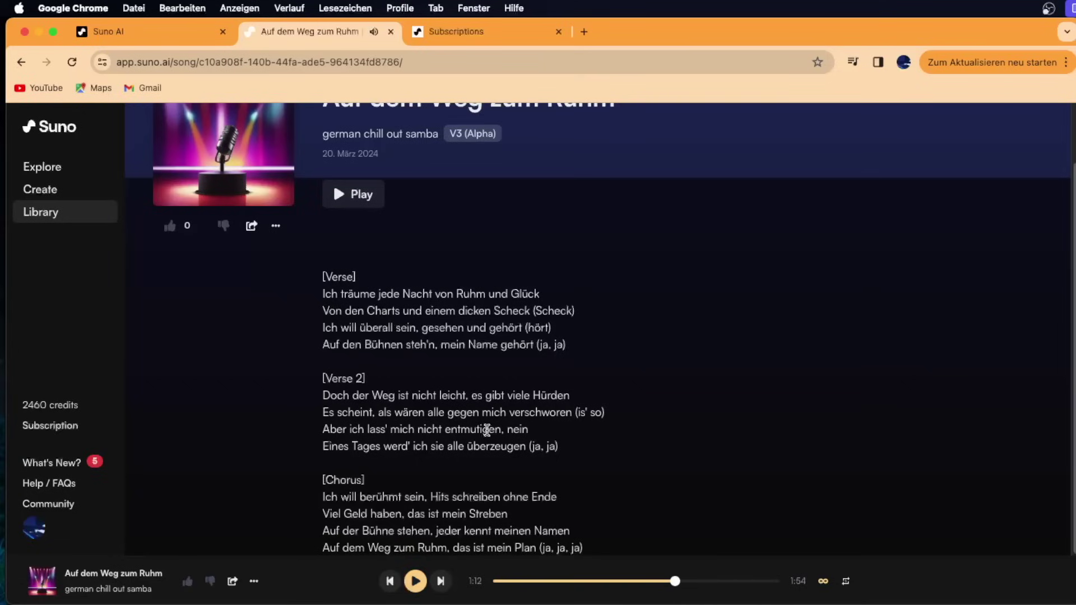
pyautogui.click(276, 226)
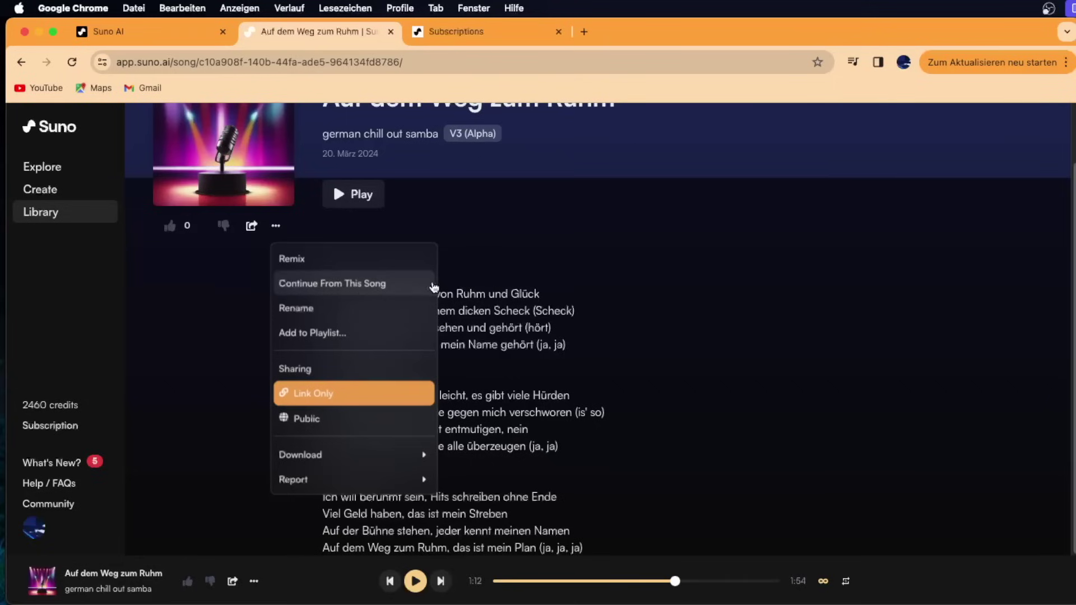
pyautogui.click(778, 300)
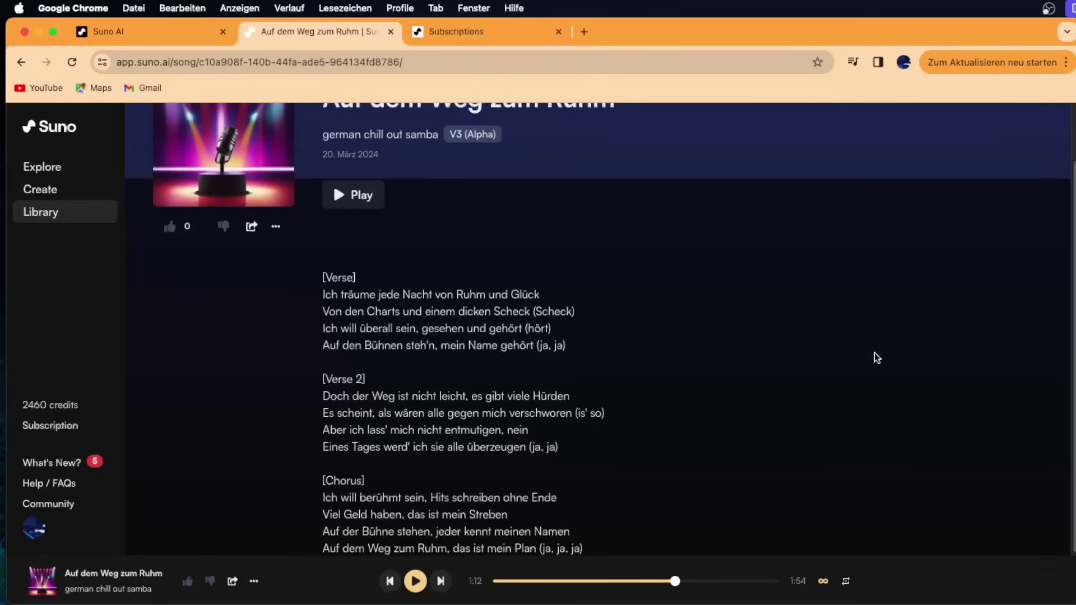
pyautogui.scroll(2, 874, 354)
pyautogui.click(44, 190)
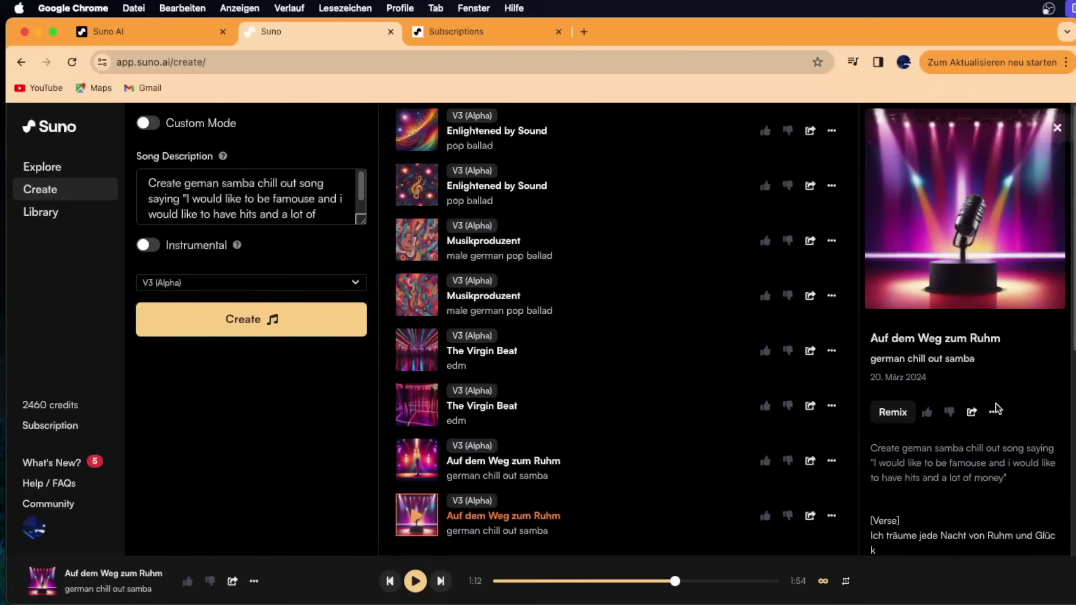
# - Play the second Musikproduzent version and view its page, then play the other 1:54 version
pyautogui.click(488, 241)
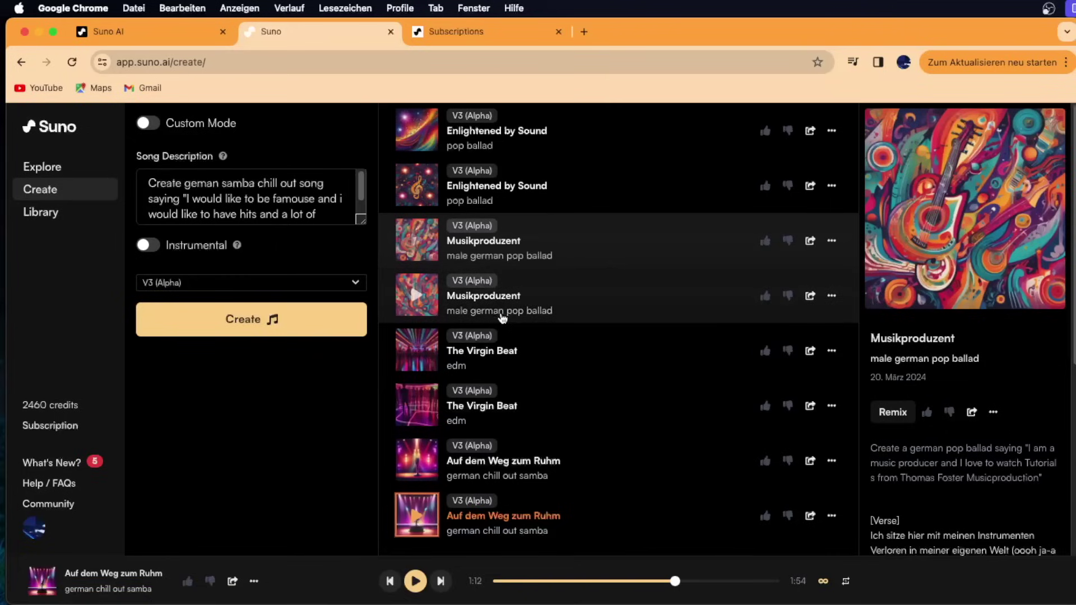
pyautogui.moveTo(417, 295)
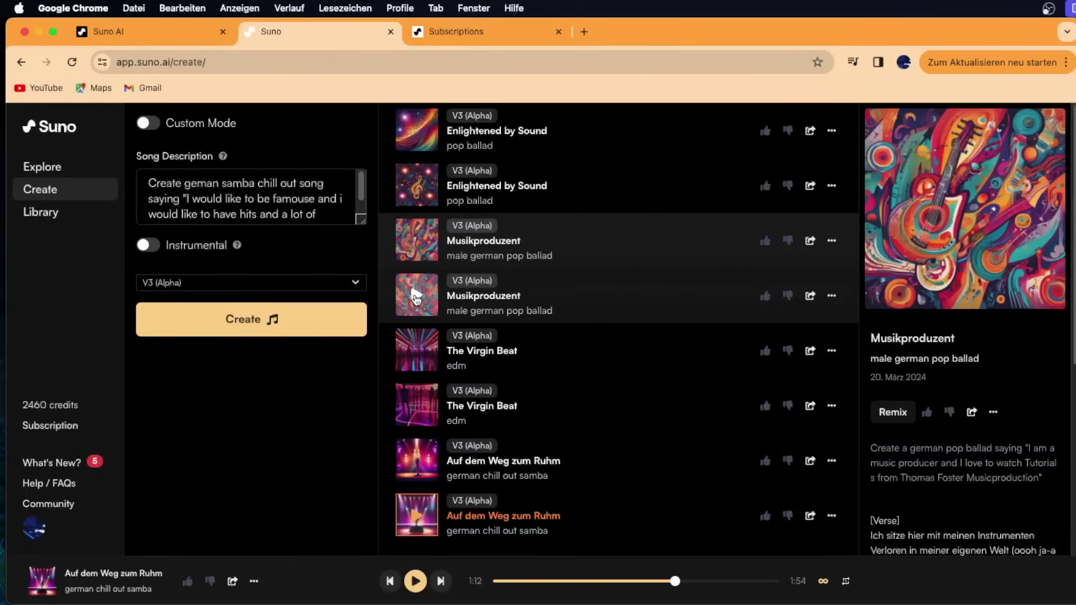
pyautogui.click(415, 296)
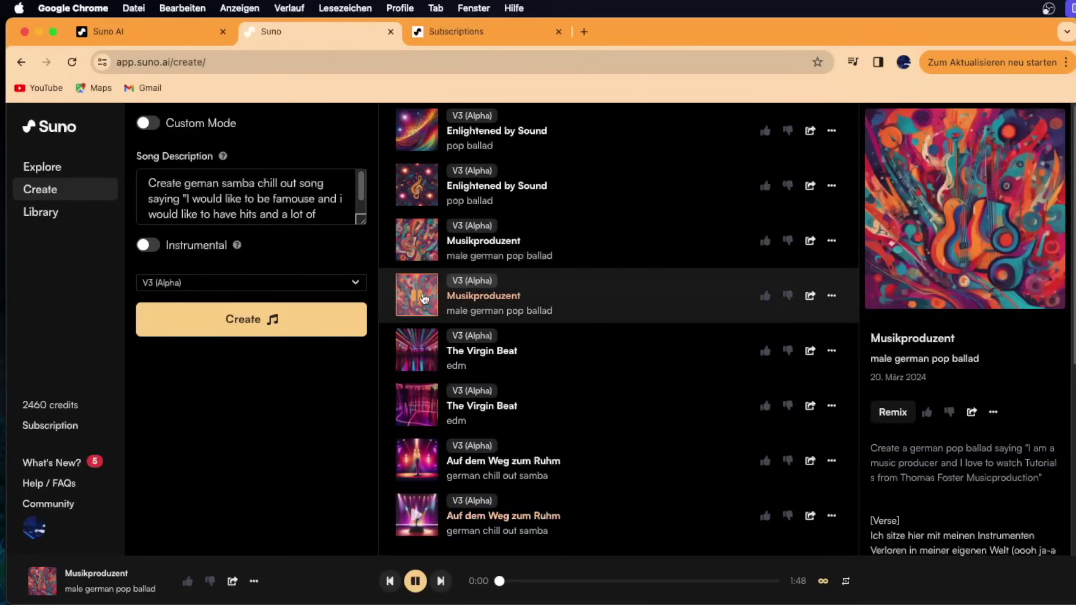
pyautogui.click(520, 302)
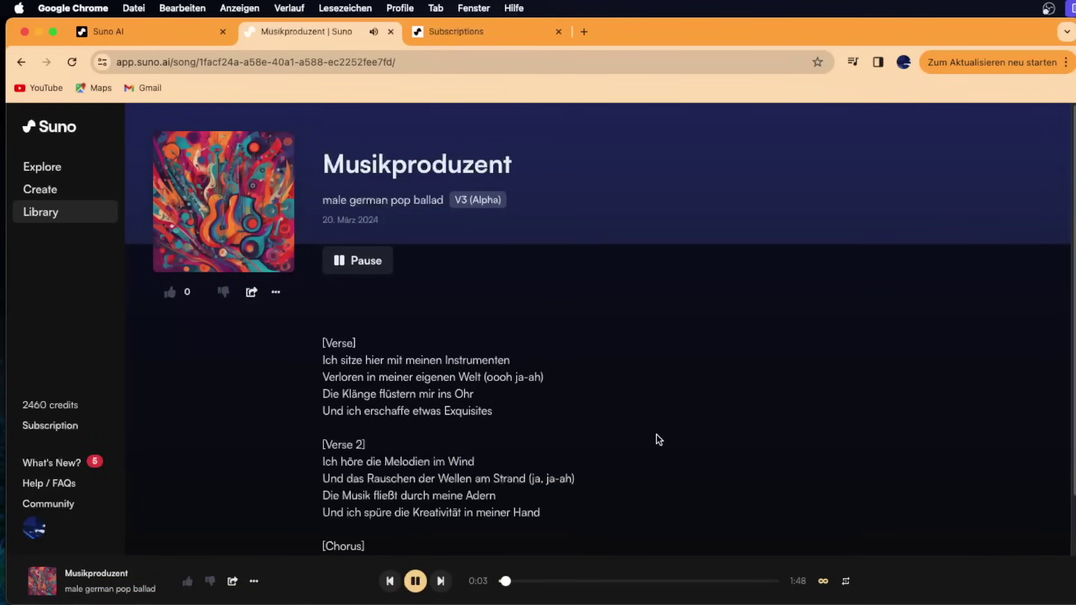
pyautogui.scroll(-2, 654, 434)
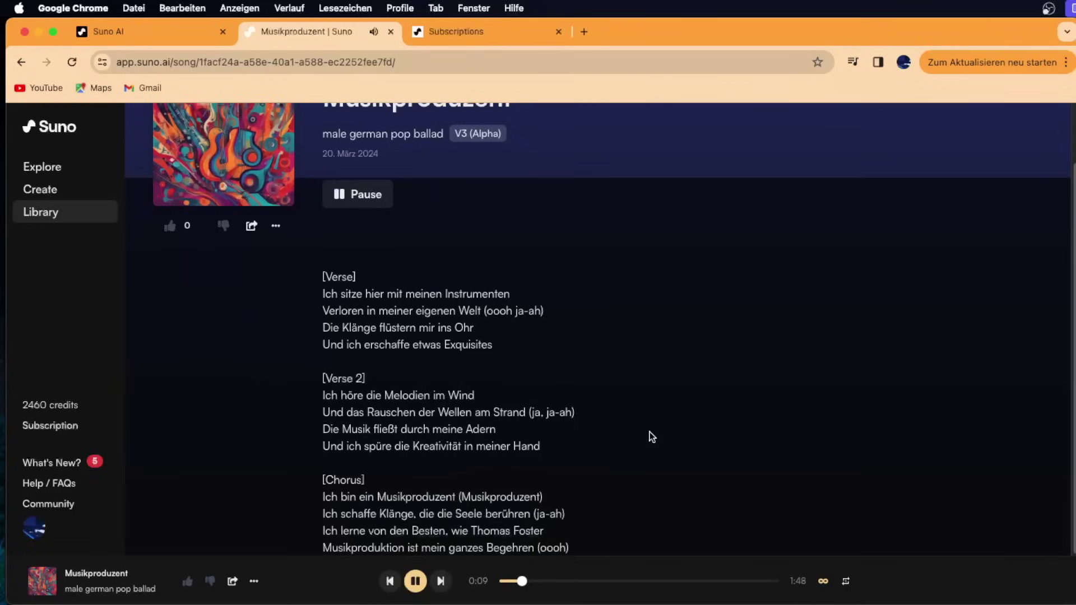
pyautogui.click(22, 62)
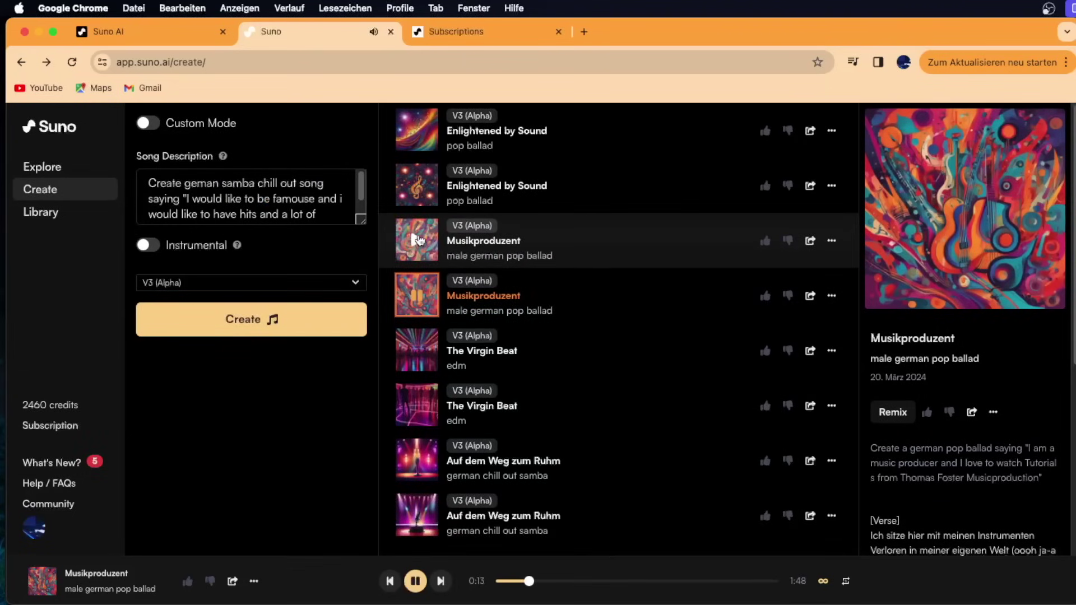
pyautogui.click(417, 240)
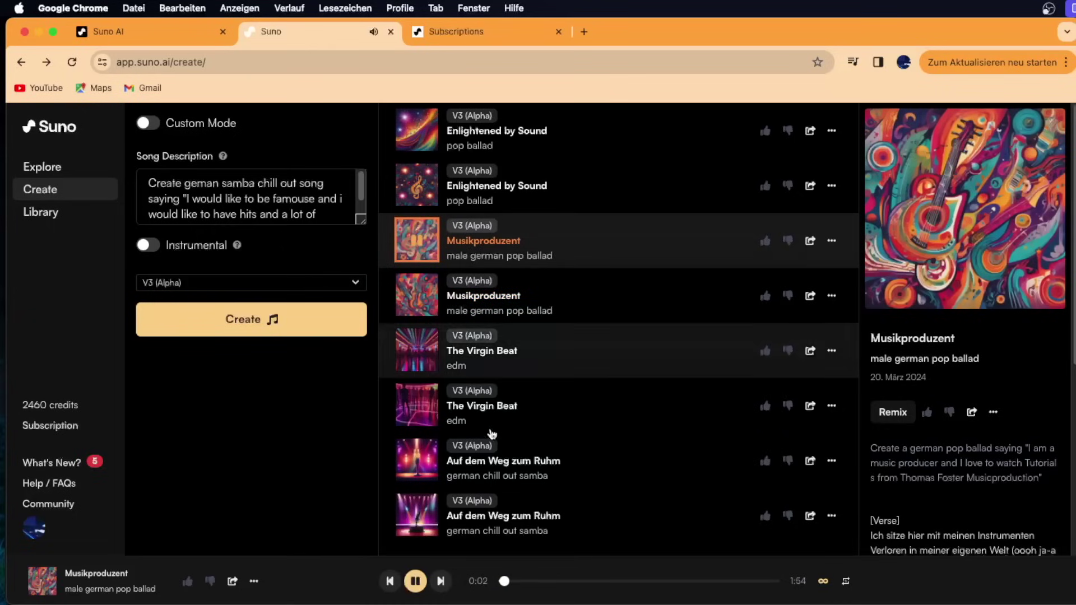
# - Open the Musikproduzent song page, pause at 0:39 and scroll through its German lyrics
pyautogui.click(484, 241)
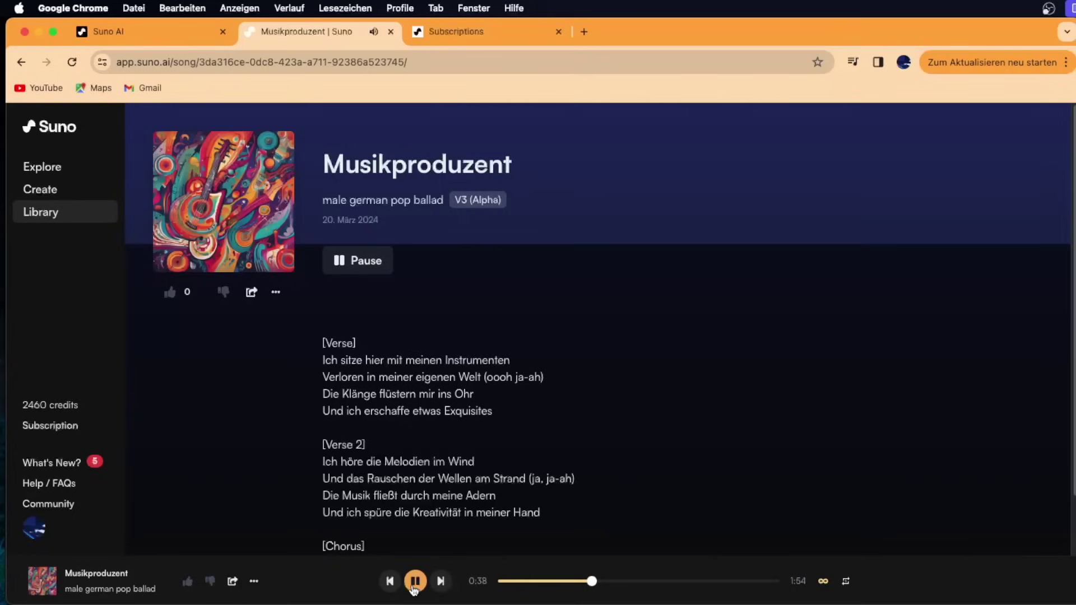
pyautogui.click(414, 587)
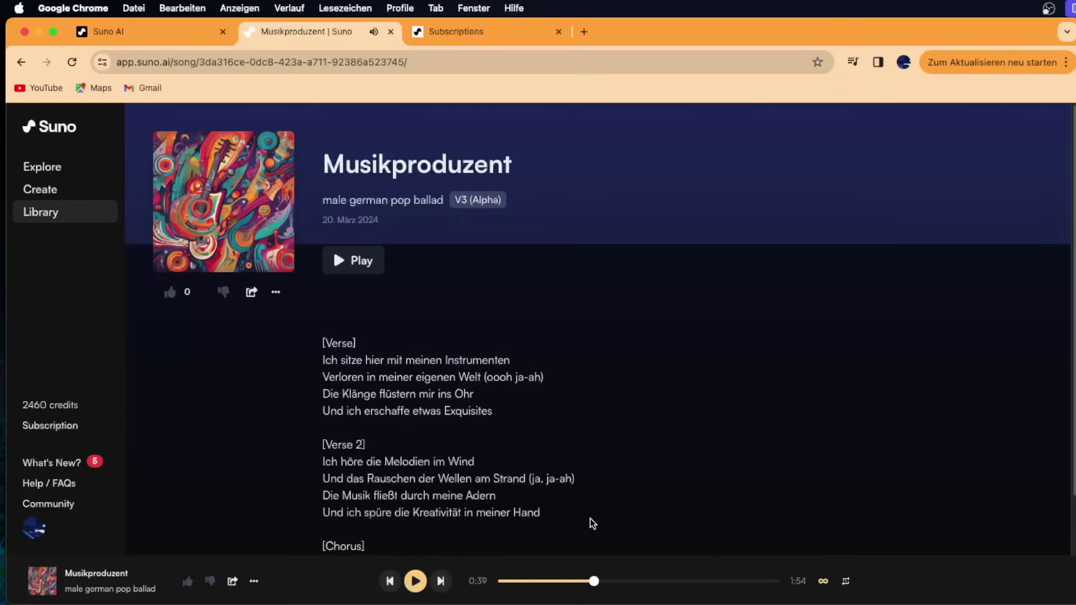
pyautogui.scroll(-2, 552, 373)
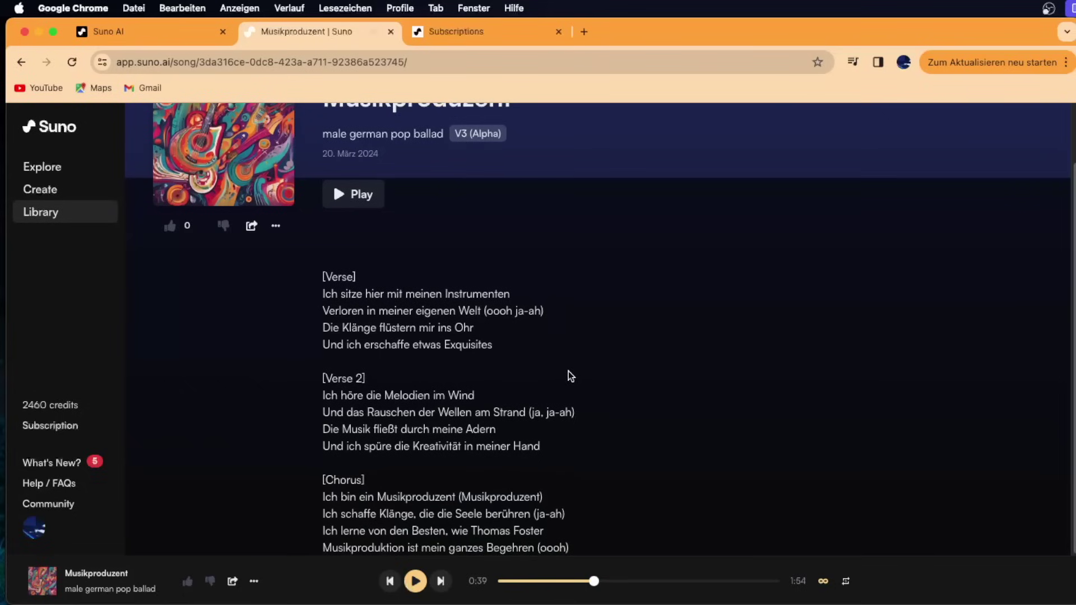
pyautogui.rightClick(499, 169)
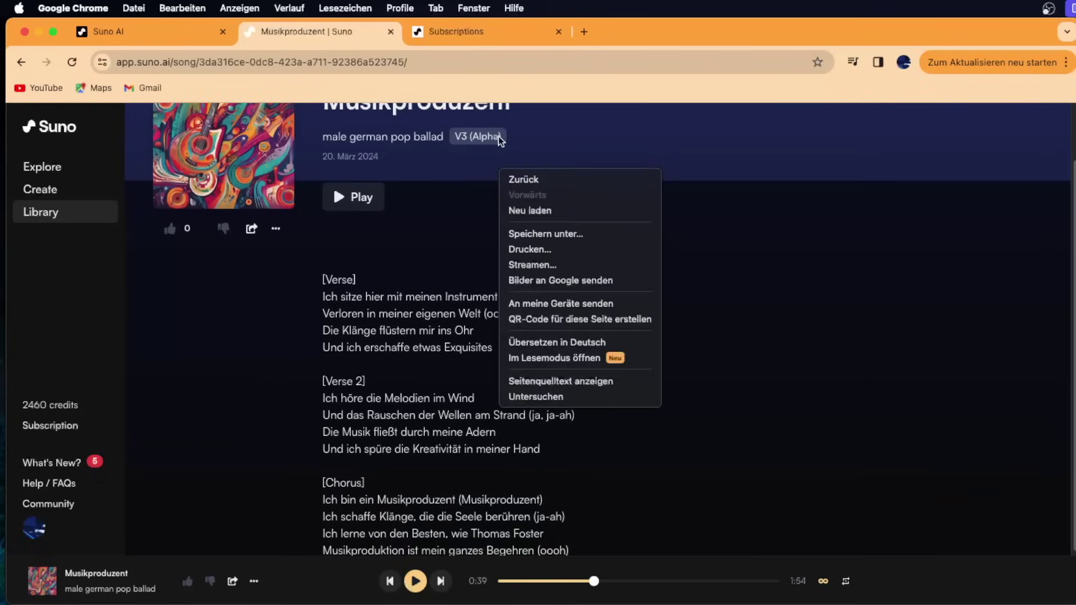
pyautogui.click(964, 339)
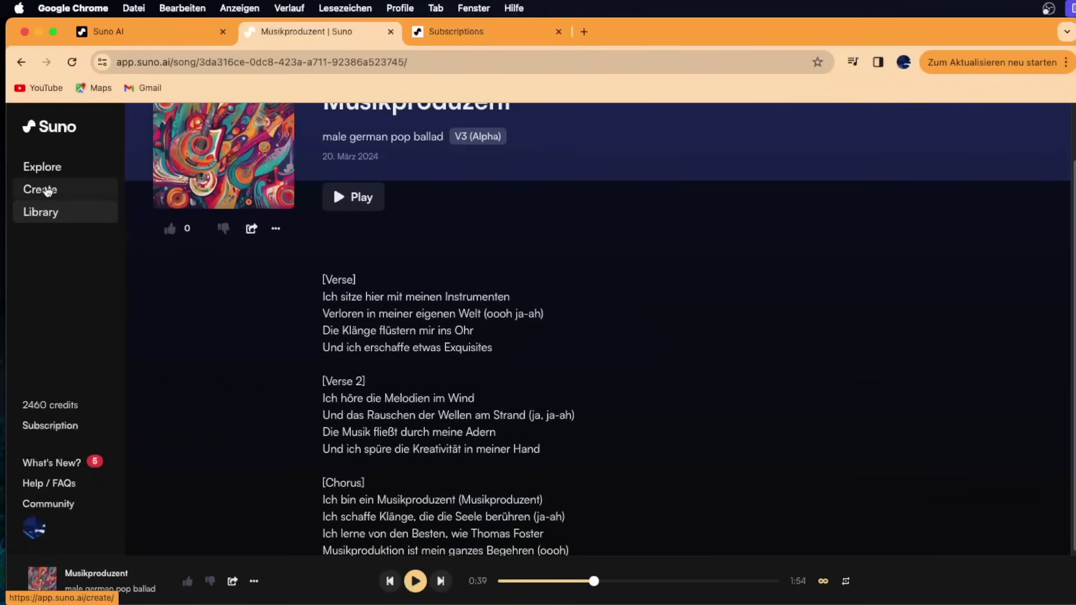
# - Back on Create, play the Enlightened by Sound pop ballad, restarting it from the beginning
pyautogui.click(77, 198)
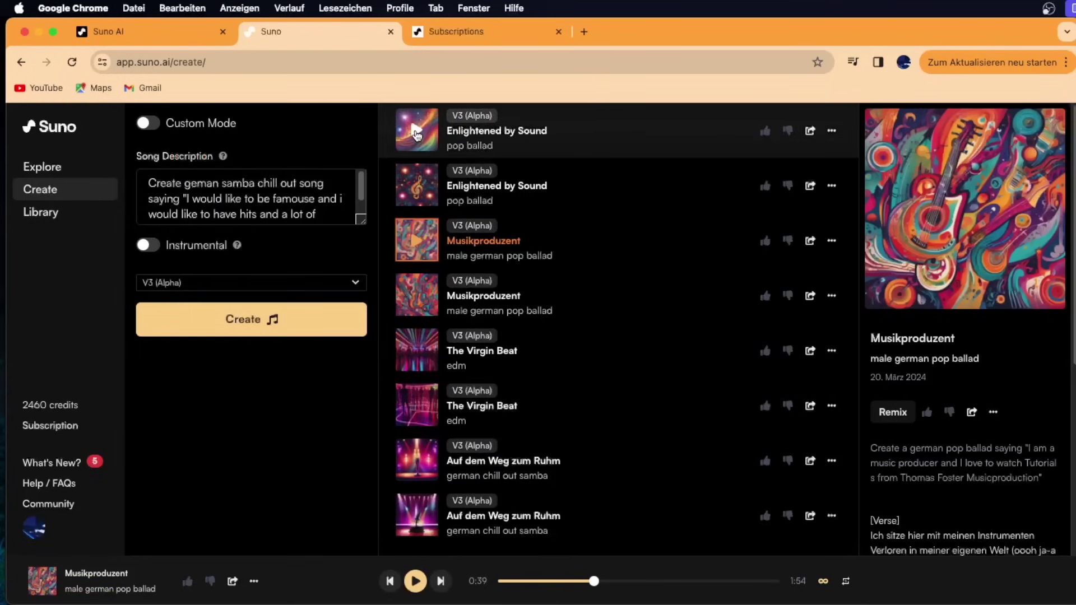
pyautogui.click(517, 135)
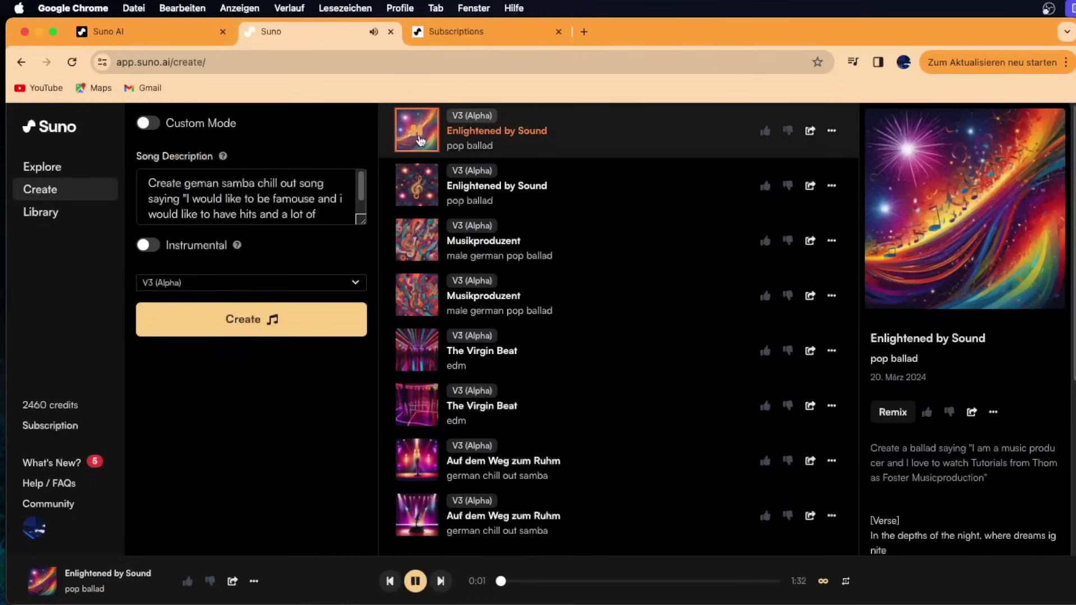
pyautogui.click(416, 129)
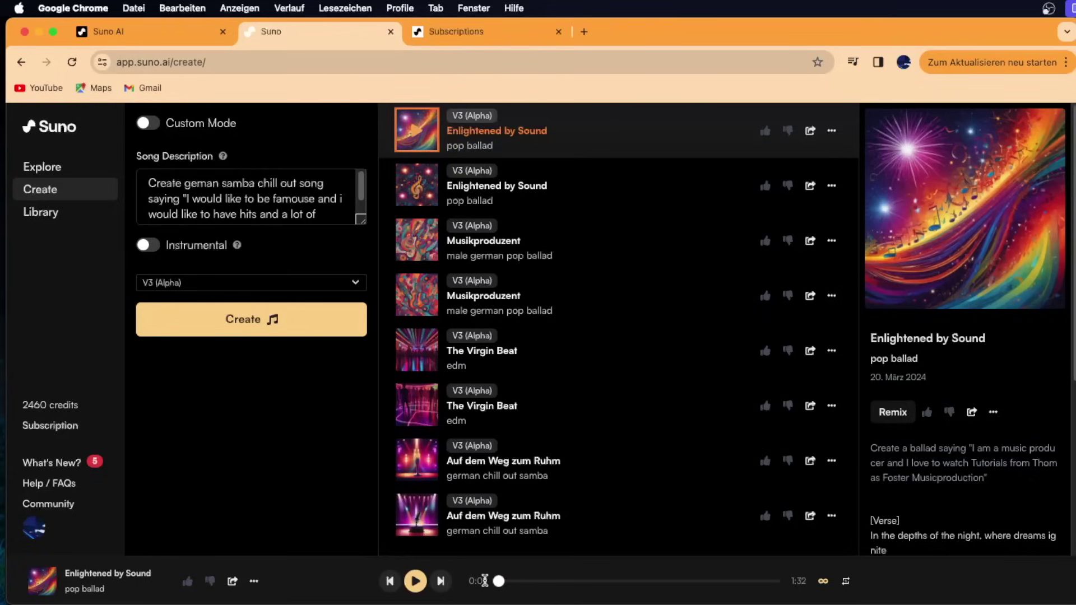
pyautogui.click(417, 585)
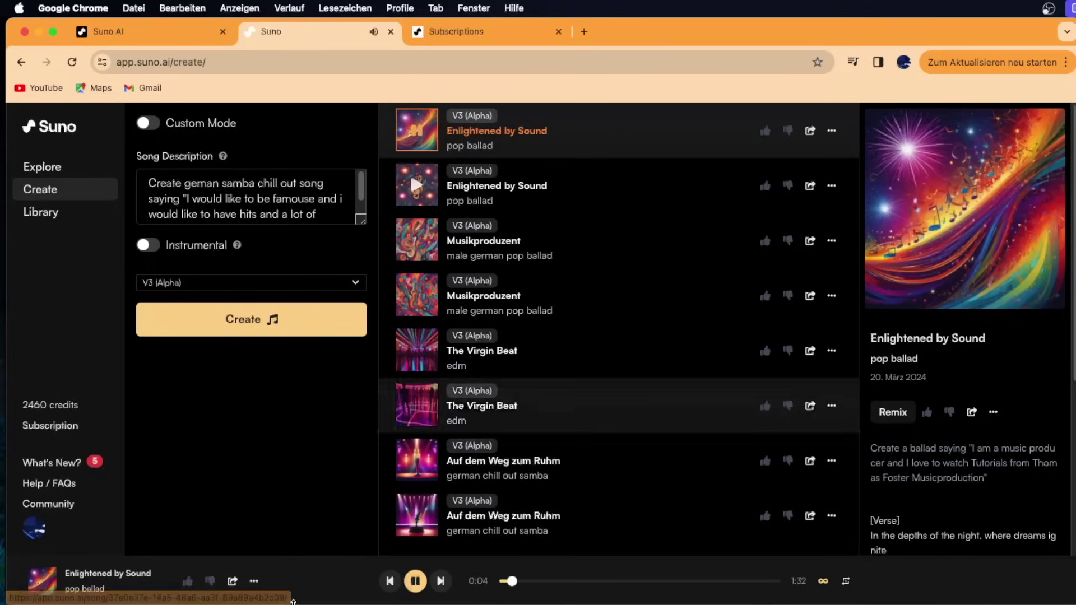
# - Open Enlightened by Sound's page, follow its English lyrics to the Chorus, and pause at 1:19
pyautogui.click(84, 574)
pyautogui.scroll(-2, 653, 468)
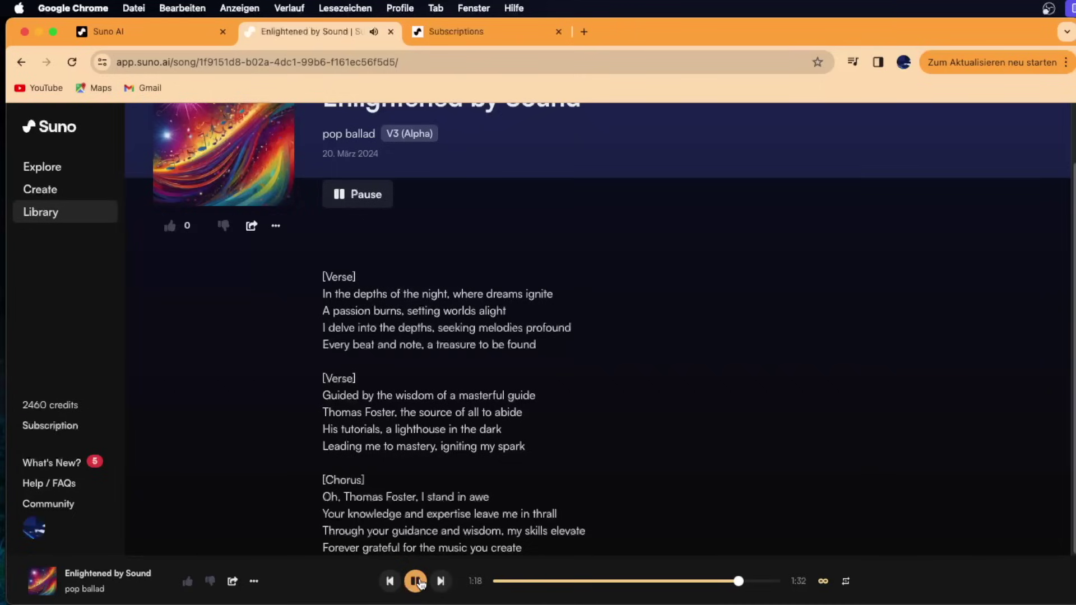
pyautogui.click(420, 583)
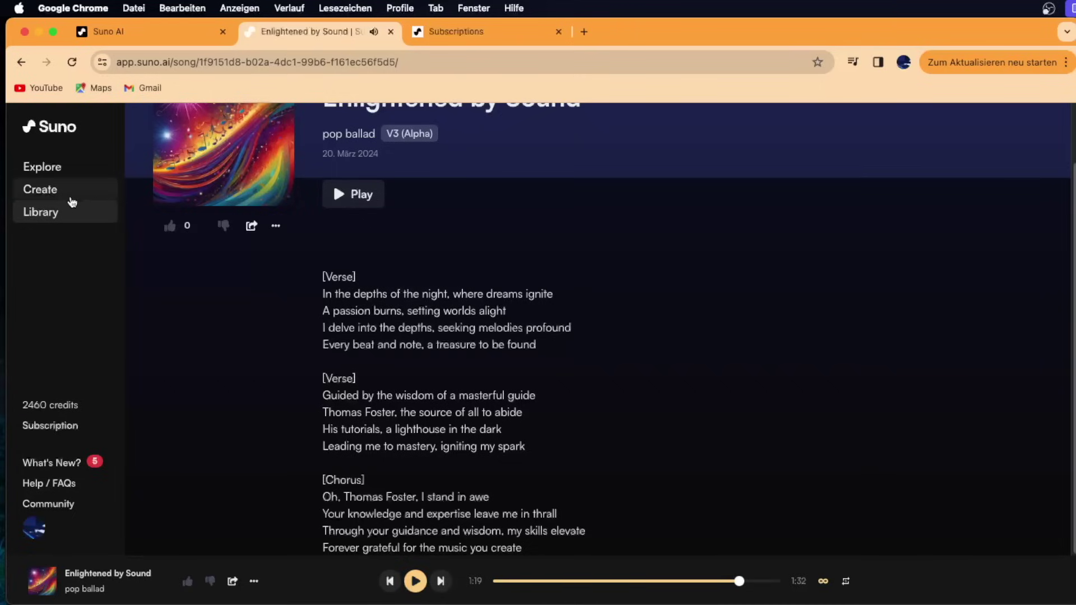
# - Leave the Enlightened by Sound page for the Create page's generated song list
pyautogui.click(65, 194)
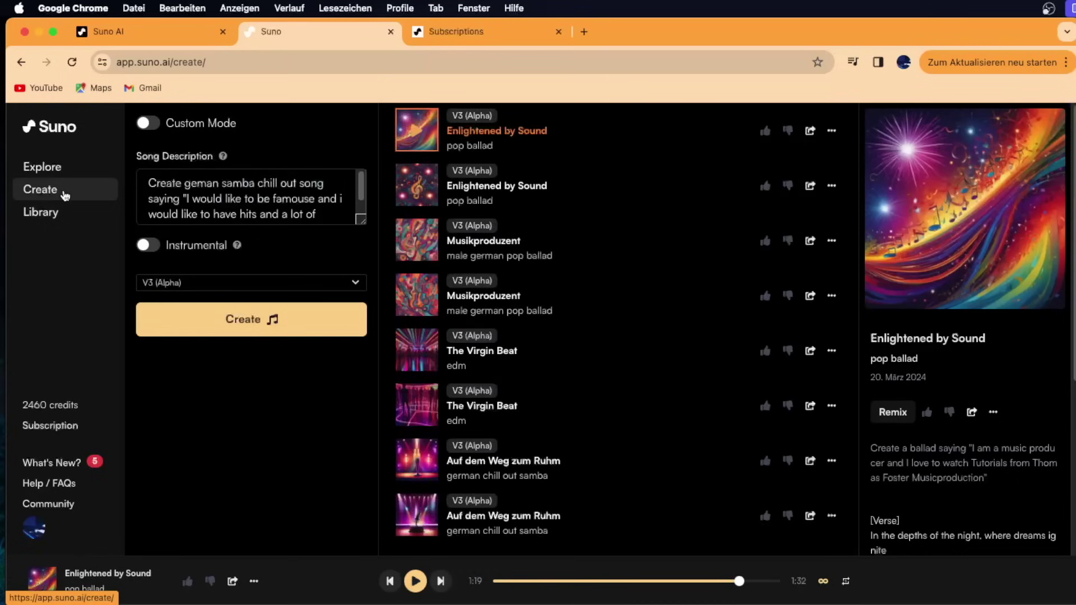
pyautogui.moveTo(522, 350)
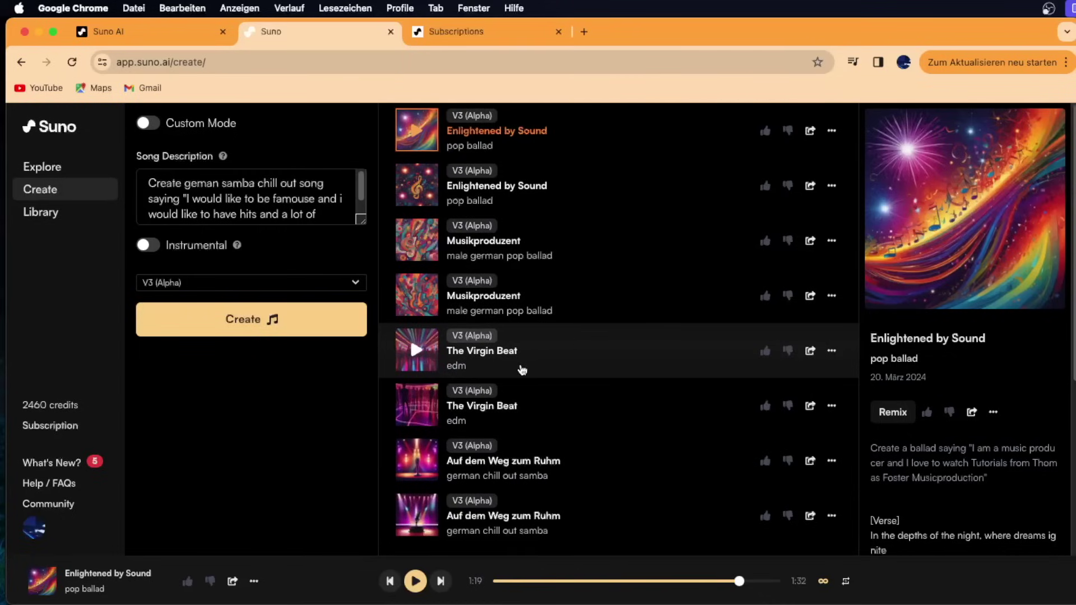
# - Copy The Virgin Beat's Virgin Radio jingle prompt into Song Description, then play the first version
pyautogui.click(531, 368)
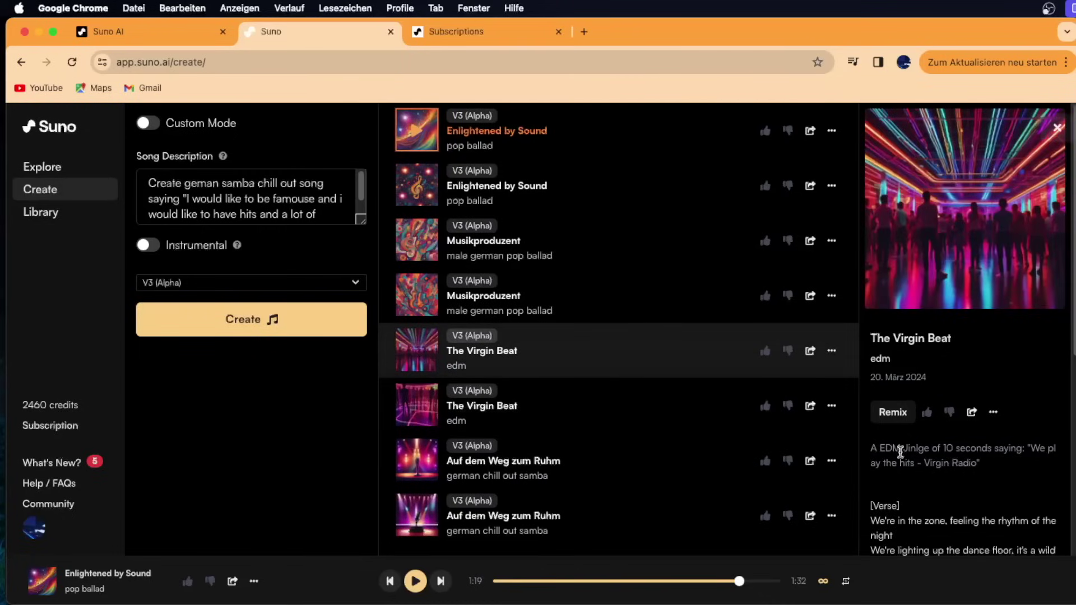
pyautogui.scroll(-2, 897, 449)
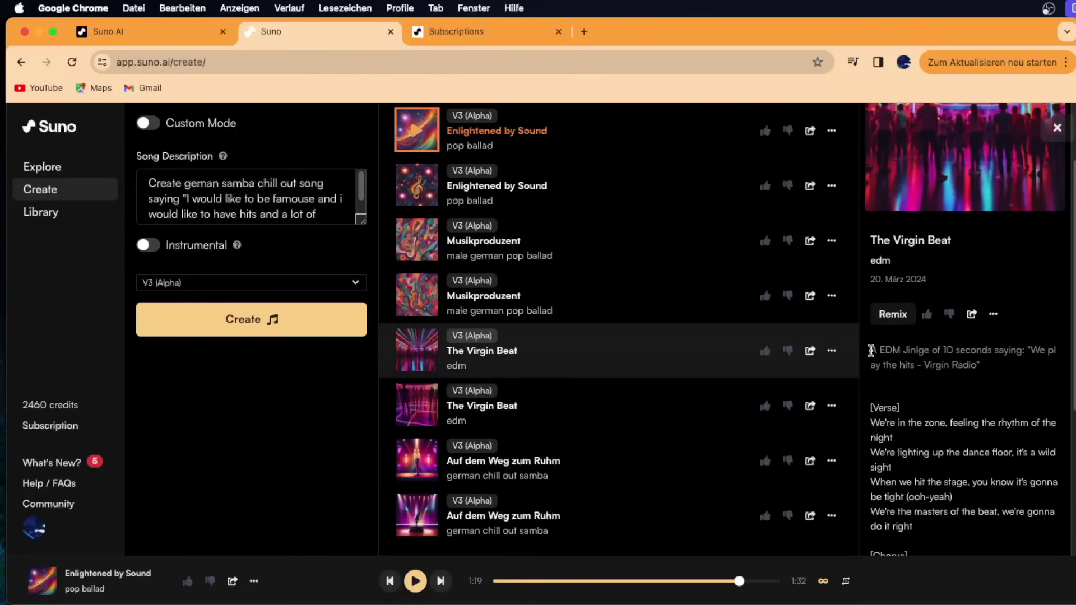
pyautogui.moveTo(870, 348); pyautogui.dragTo(977, 369)
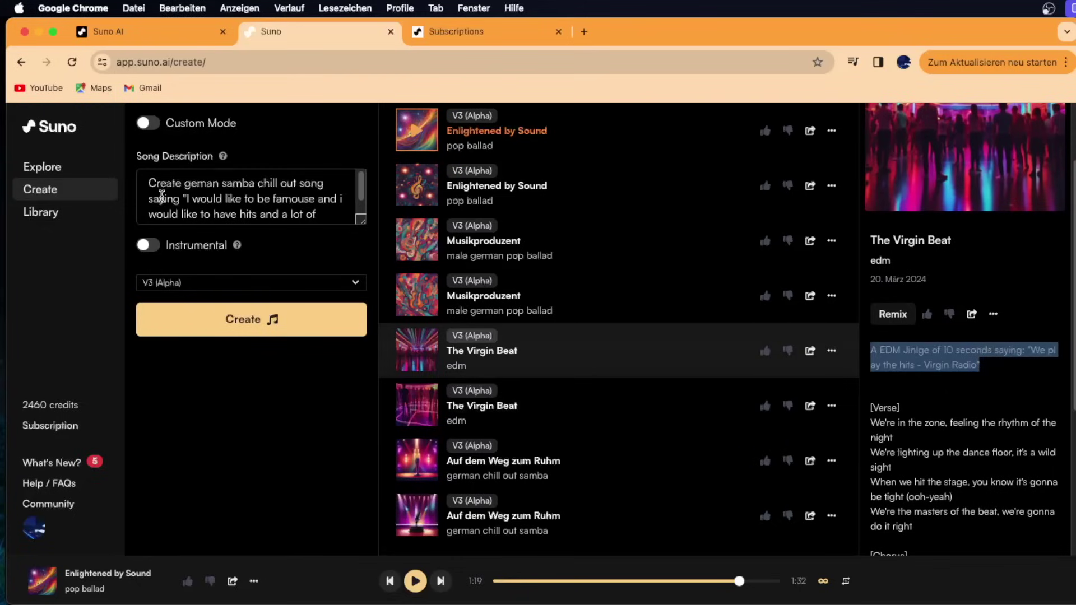
pyautogui.click(231, 200)
pyautogui.press('super+a')
pyautogui.write('A EDM Jinlge of 10 seconds saying: "We play the hits - Virgin Radio"')
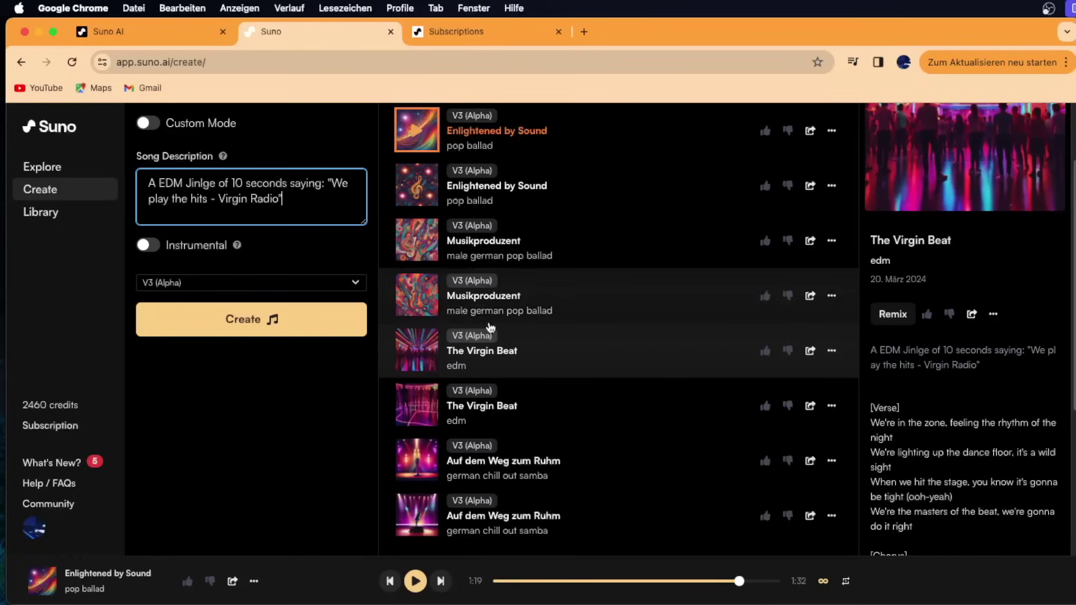
pyautogui.moveTo(417, 350)
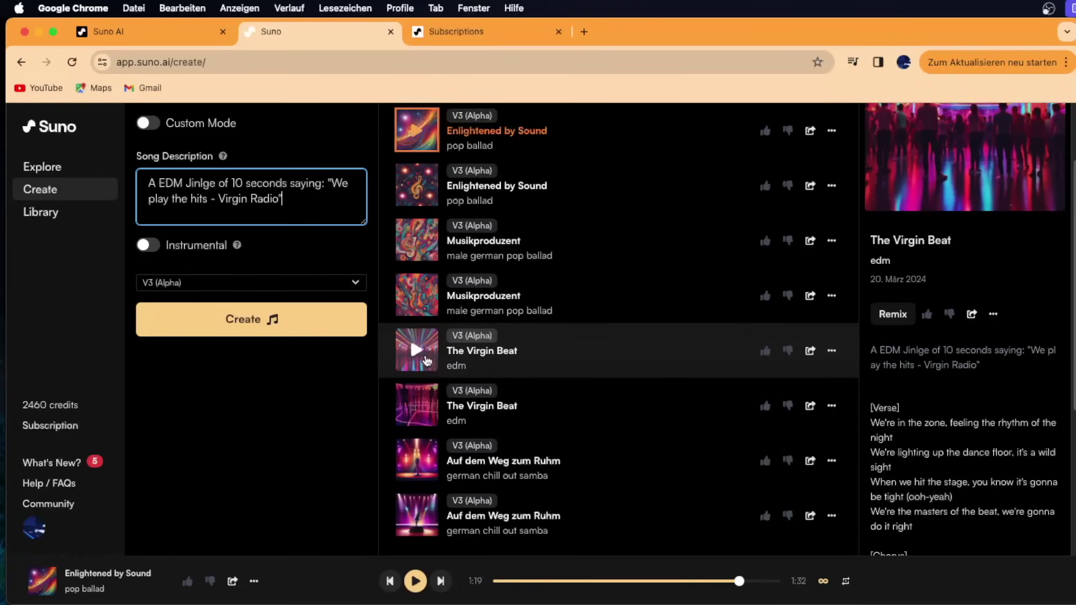
pyautogui.click(426, 360)
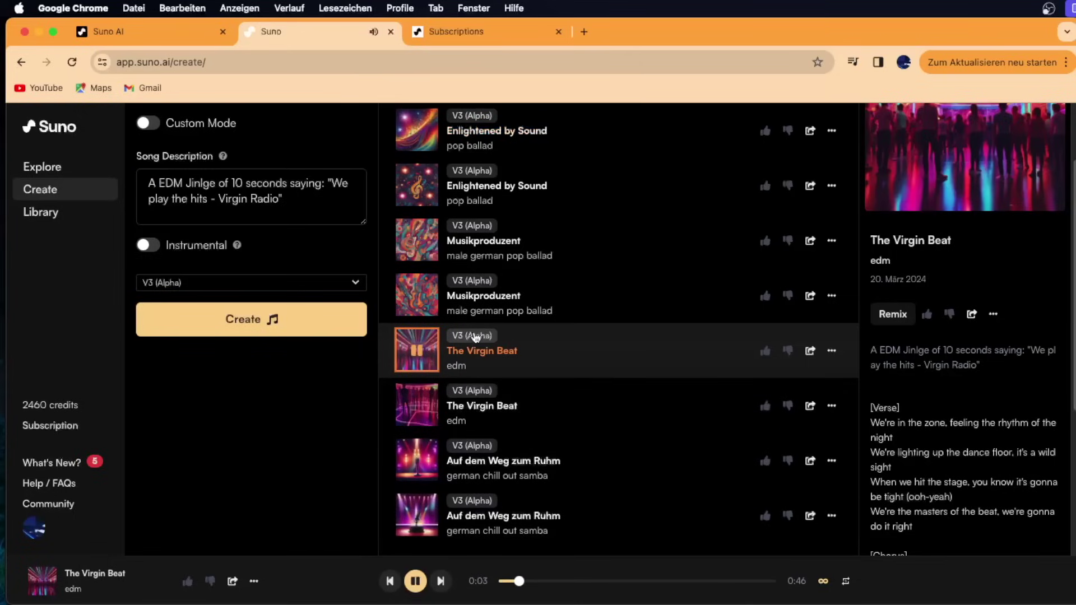
# - Open The Virgin Beat's page, follow its EDM lyrics, and pause at 0:36 of 0:46
pyautogui.click(106, 581)
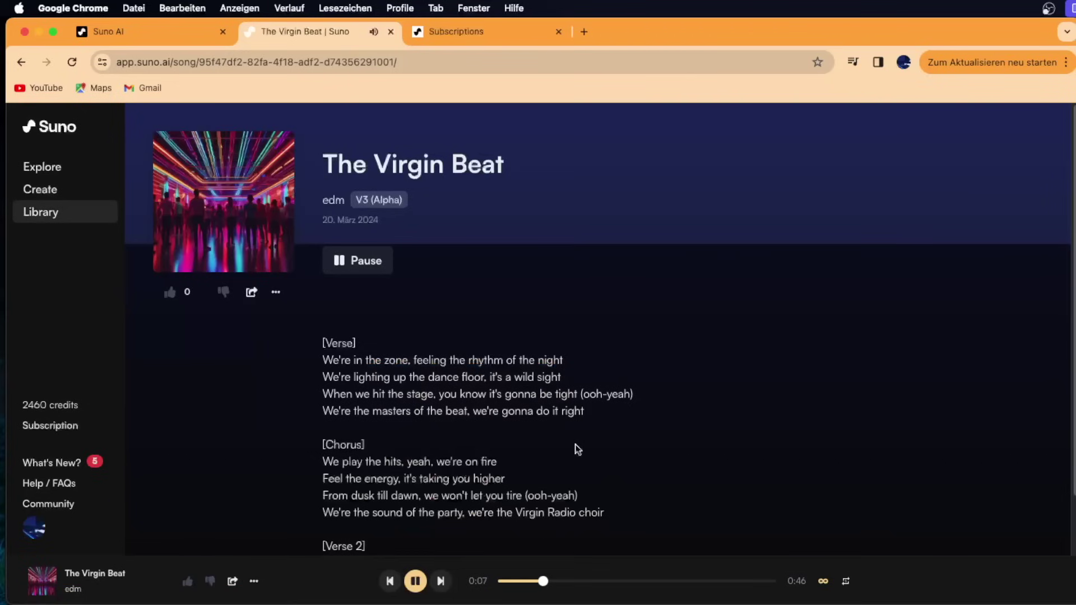
pyautogui.scroll(-2, 578, 449)
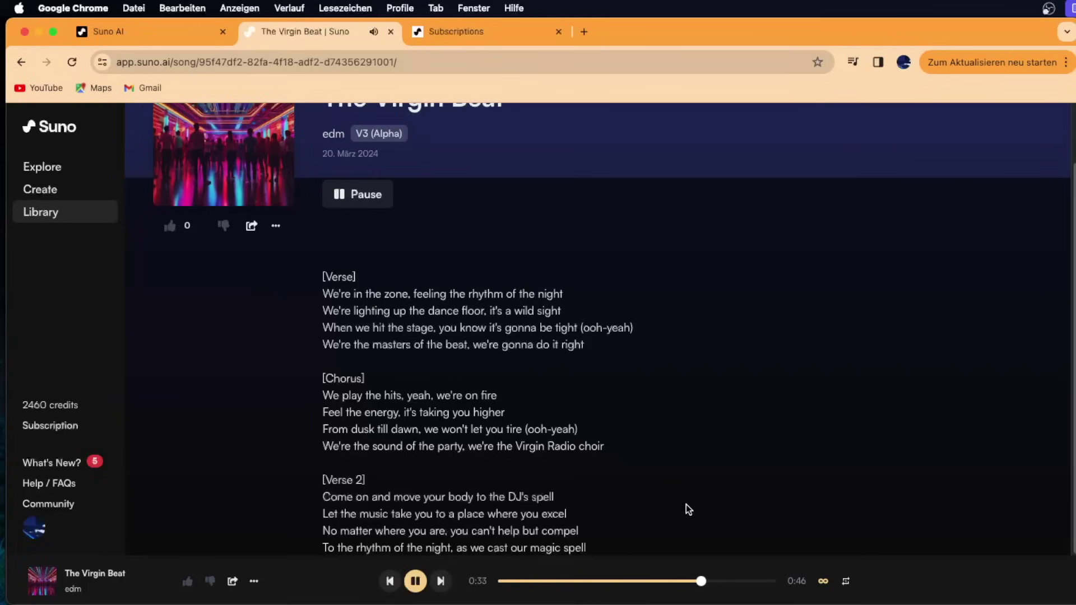
pyautogui.click(415, 583)
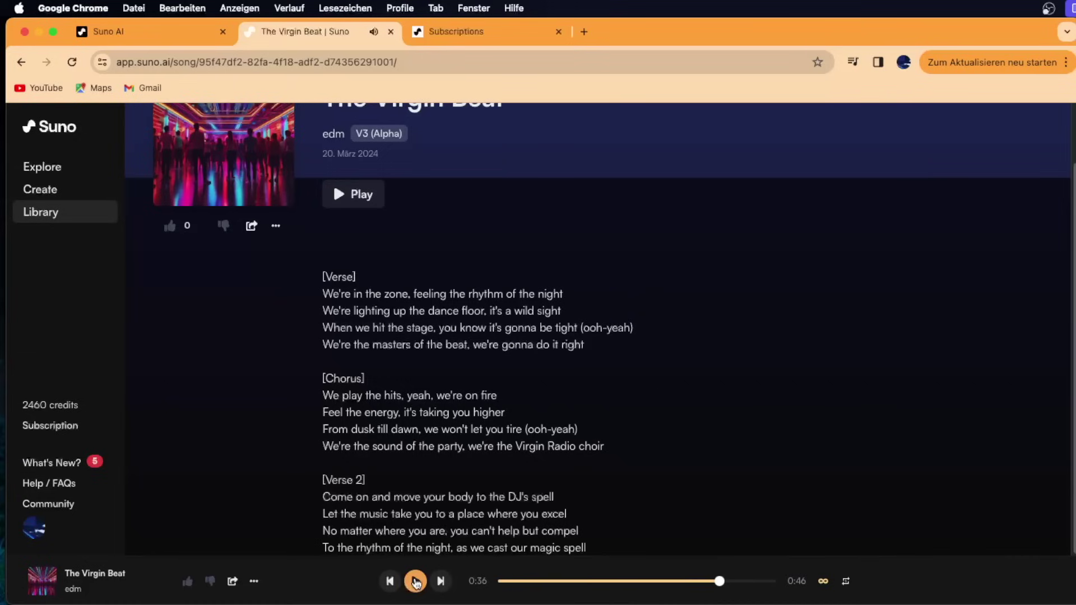
pyautogui.click(109, 577)
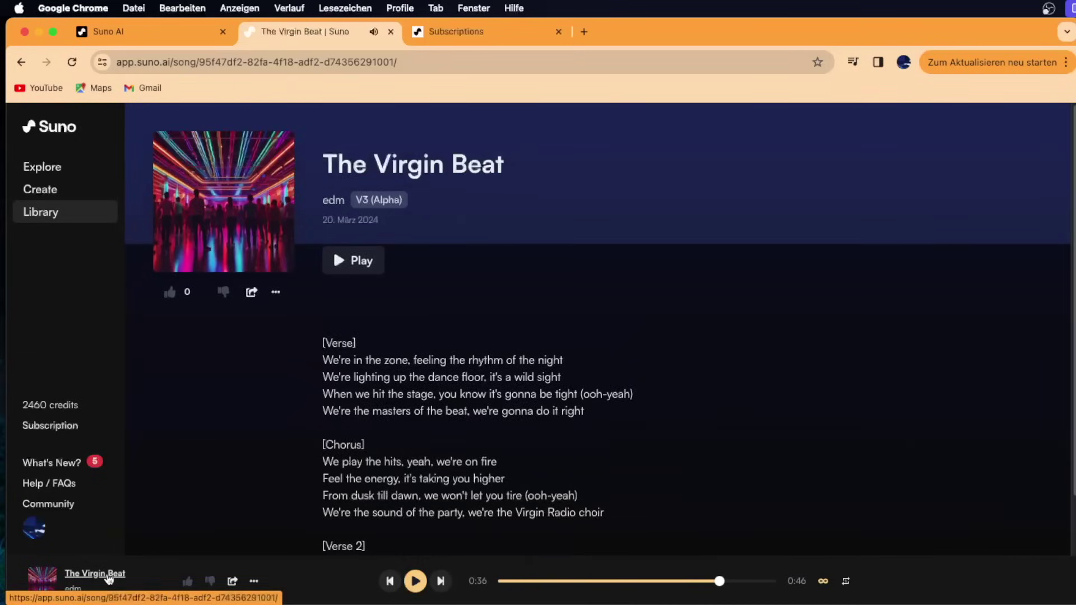
# - Play the second, 1:21-long Virgin Beat on its song page, scrolling its lyrics, pausing at 0:45
pyautogui.click(67, 189)
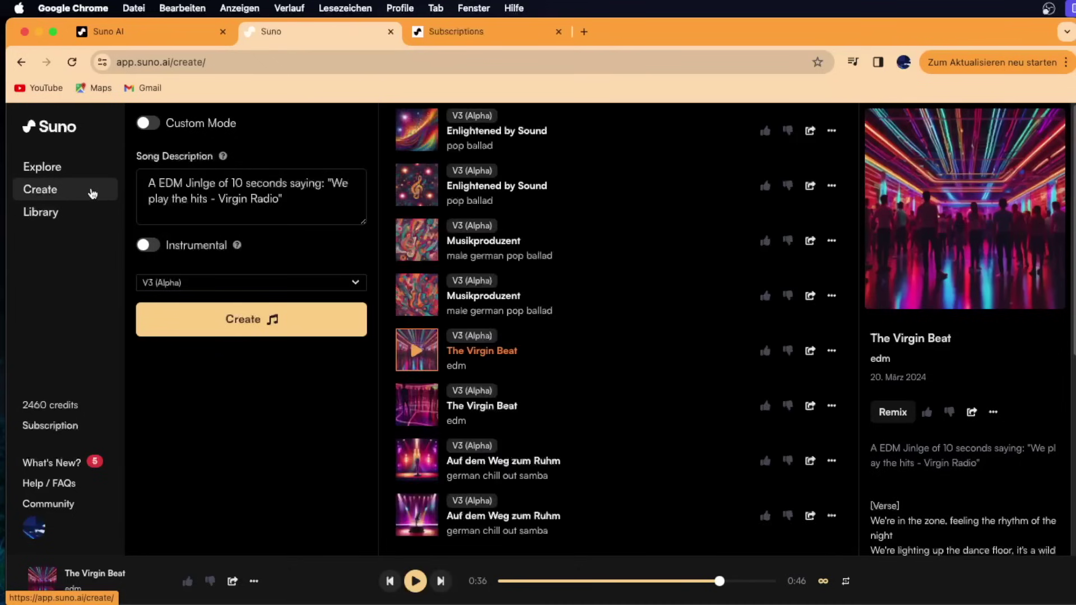
pyautogui.click(414, 403)
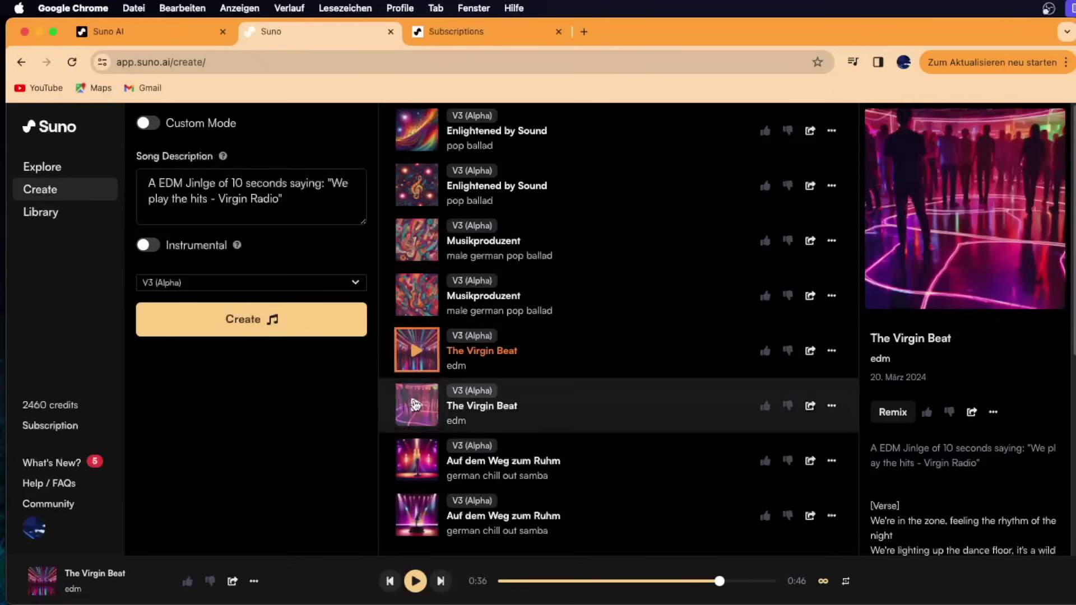
pyautogui.click(115, 574)
pyautogui.scroll(-2, 714, 334)
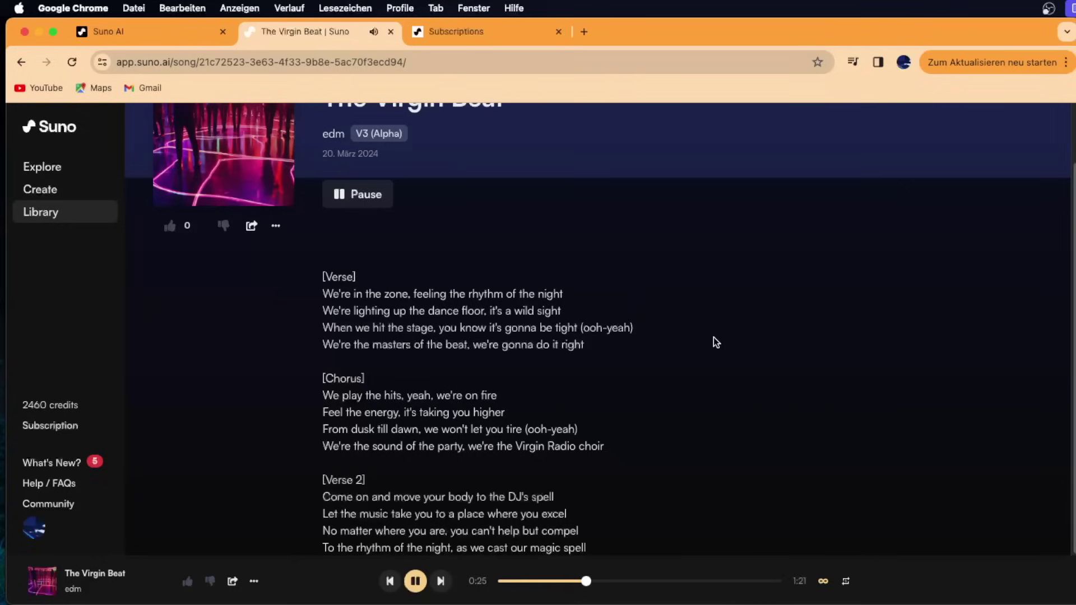
pyautogui.scroll(2, 559, 468)
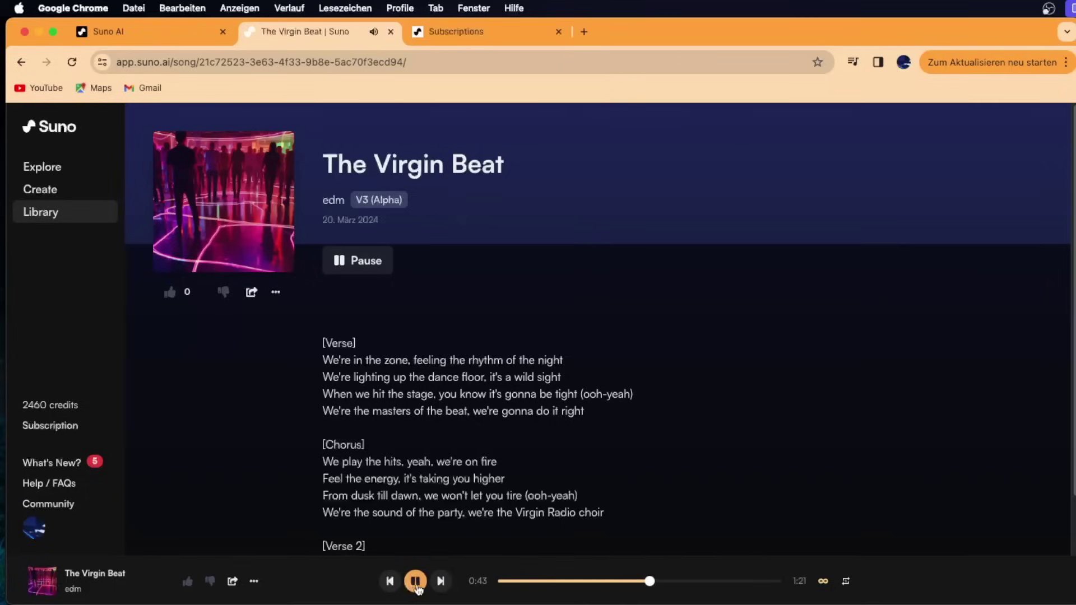
pyautogui.click(416, 584)
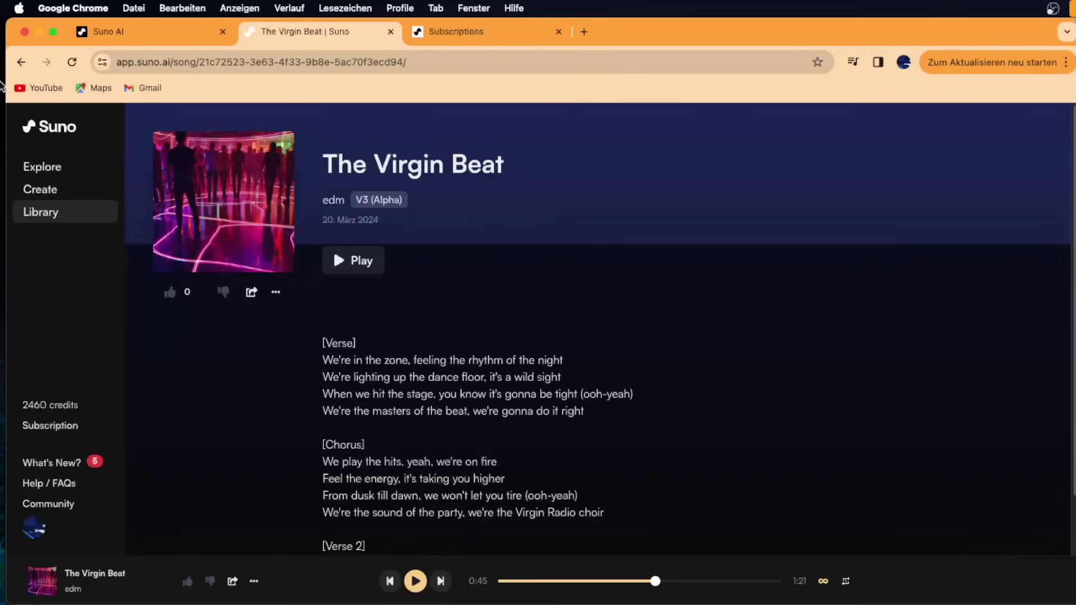
# - On Create, replace the Song Description with: a country song saying "Ich bin ein Doktor und esse gerne Bananen"
pyautogui.click(64, 197)
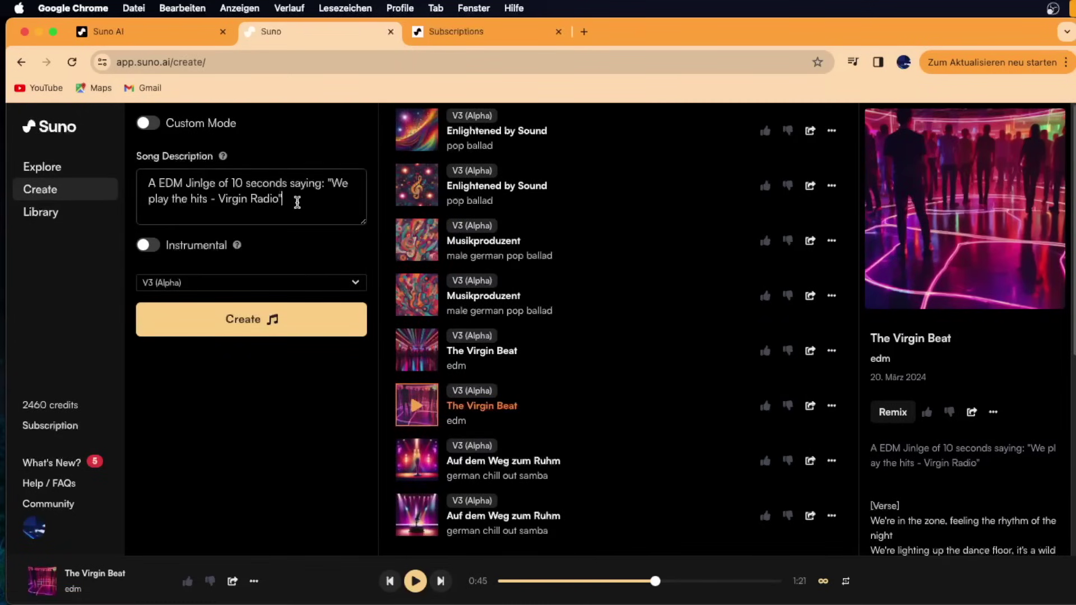
pyautogui.moveTo(296, 200); pyautogui.dragTo(108, 157)
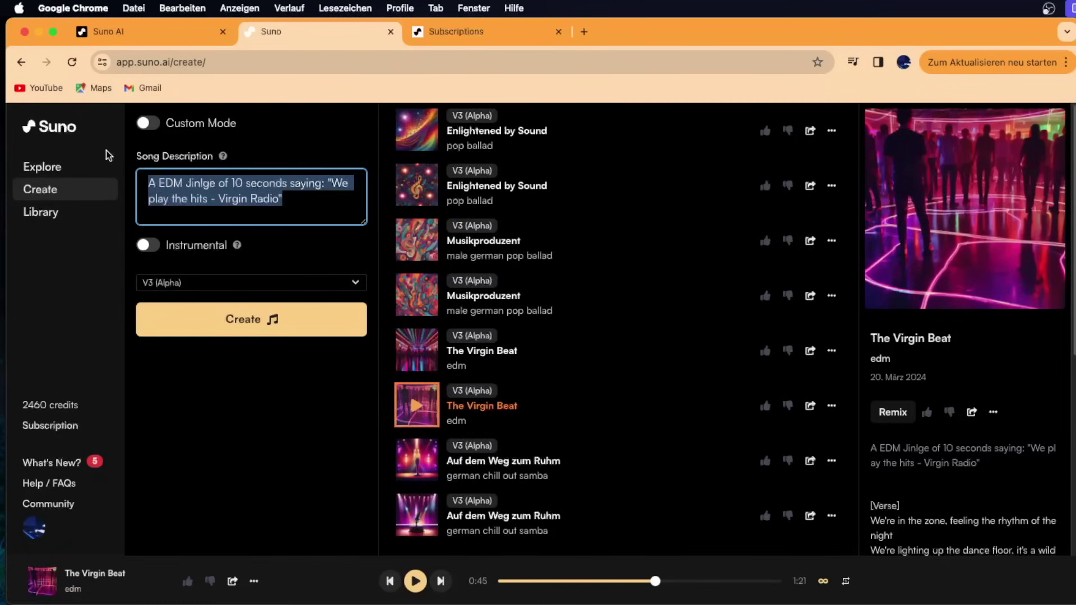
pyautogui.write('a country')
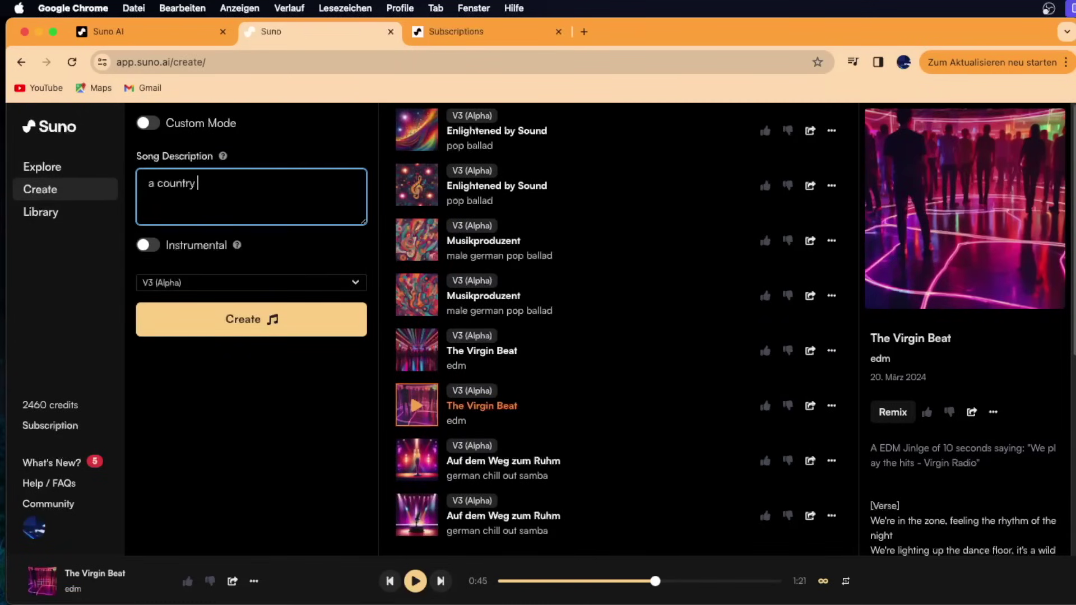
pyautogui.write(' song')
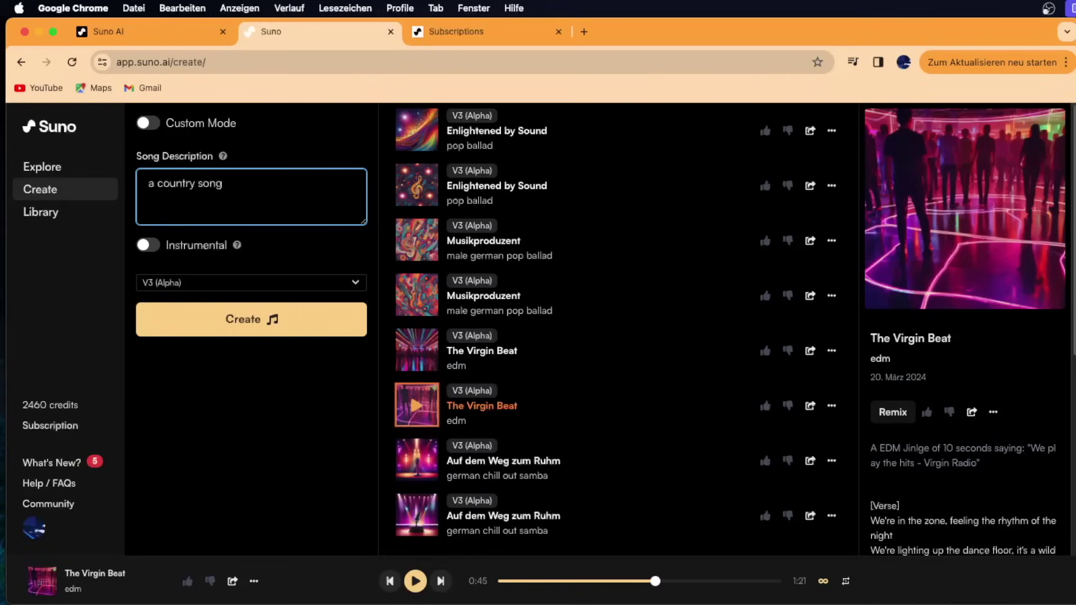
pyautogui.write(' saying')
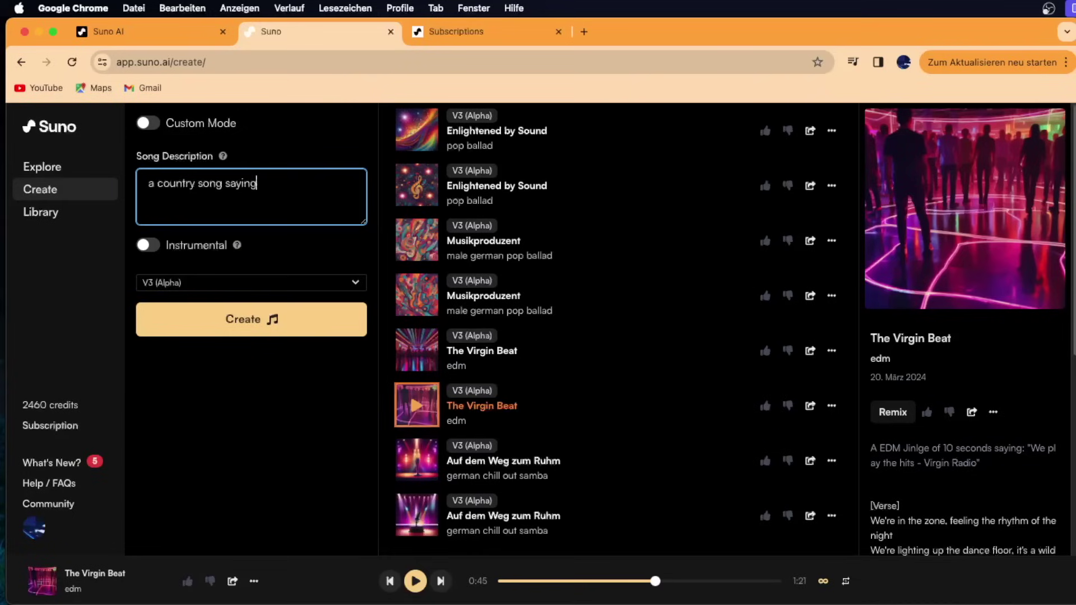
pyautogui.write(' "')
pyautogui.write('Ic')
pyautogui.write('h bin ein')
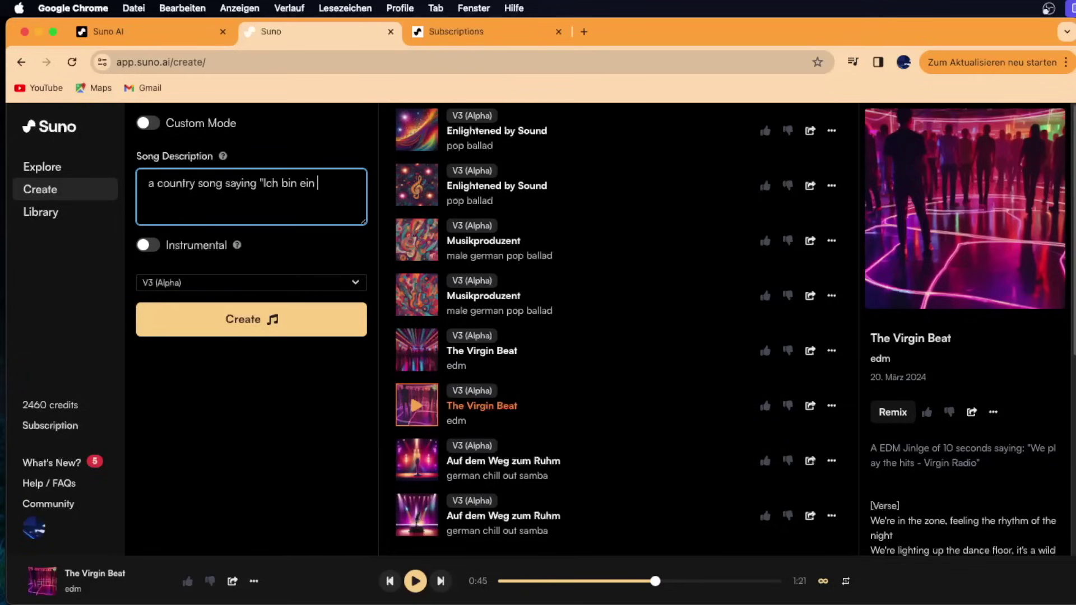
pyautogui.write(' Doktor u')
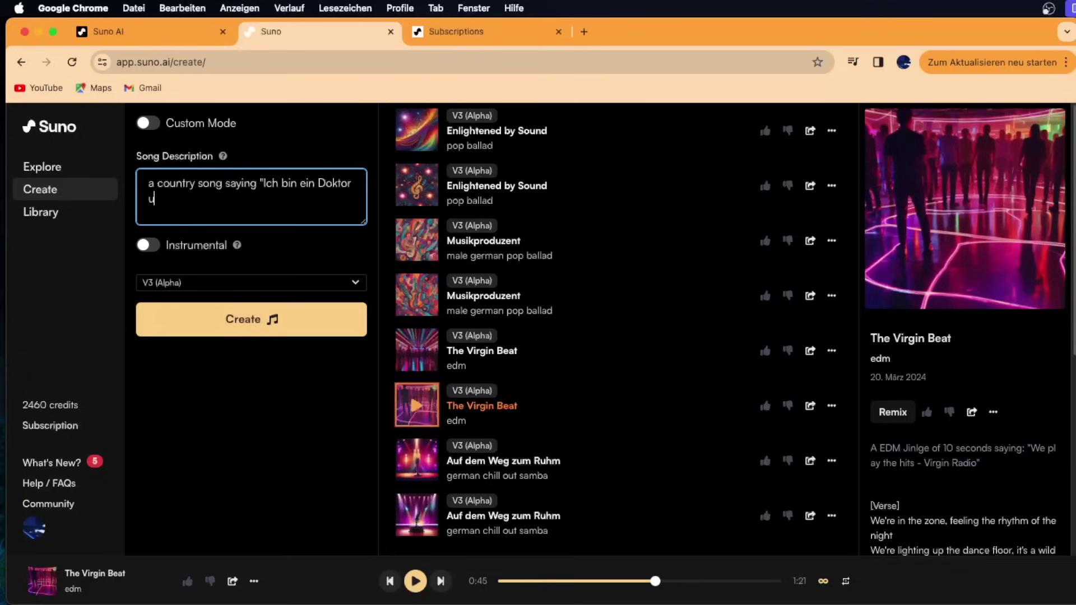
pyautogui.write('nd esse ger')
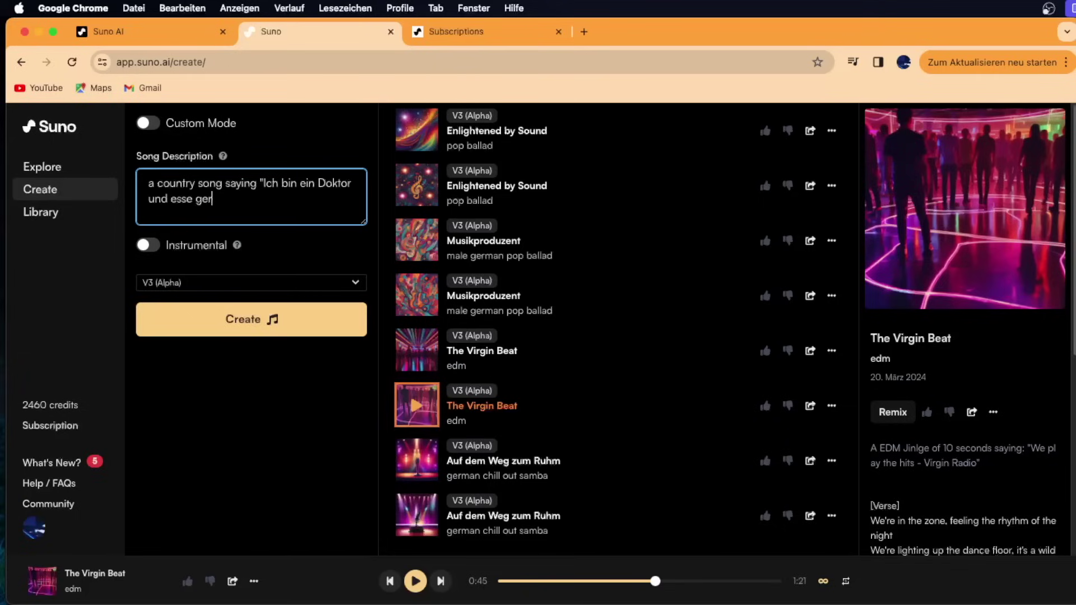
pyautogui.write('ne Banane')
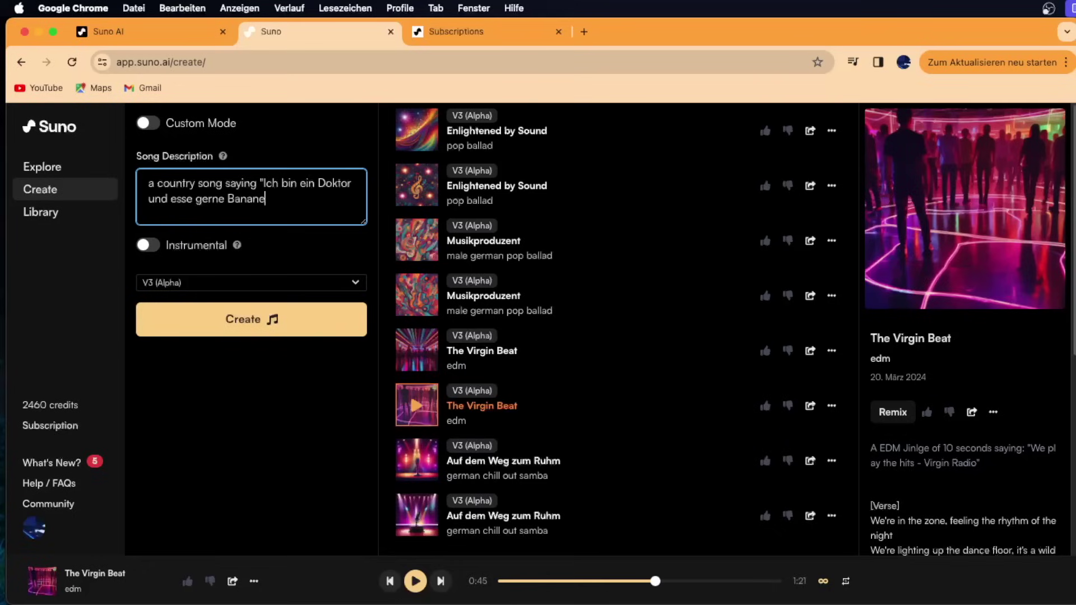
pyautogui.write('n"!')
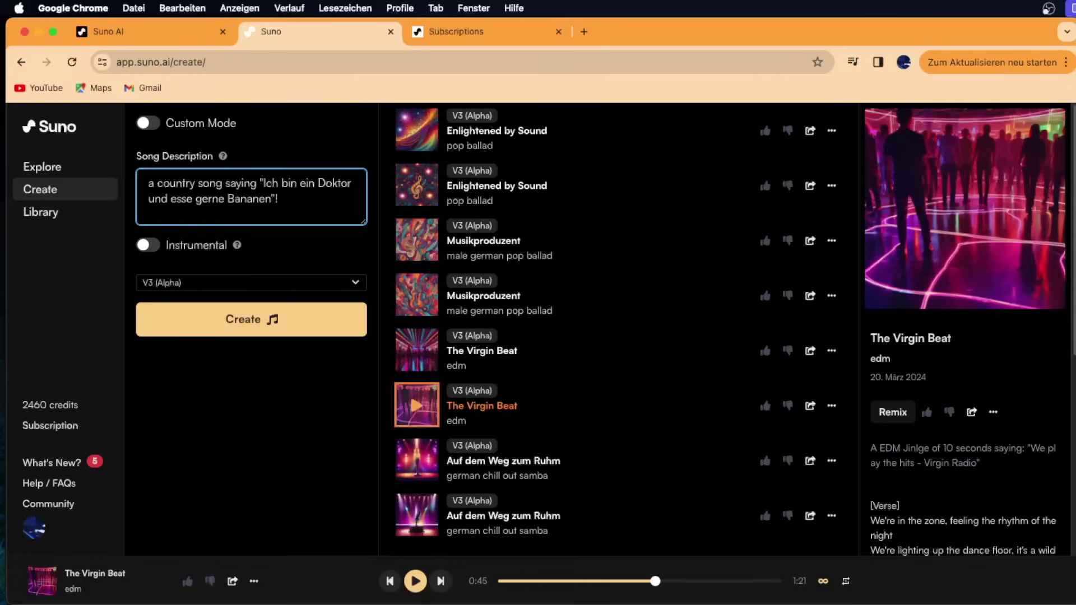
# - Keep the model at V3 (Alpha) and leave Instrumental off so vocals stay
pyautogui.click(174, 283)
pyautogui.click(175, 287)
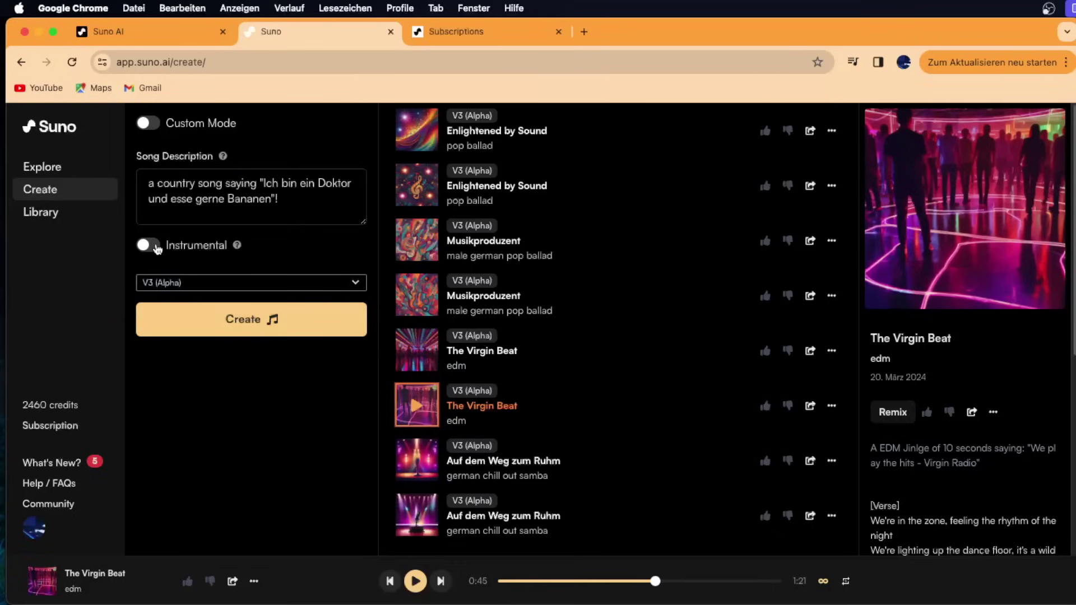
pyautogui.click(153, 244)
pyautogui.click(159, 244)
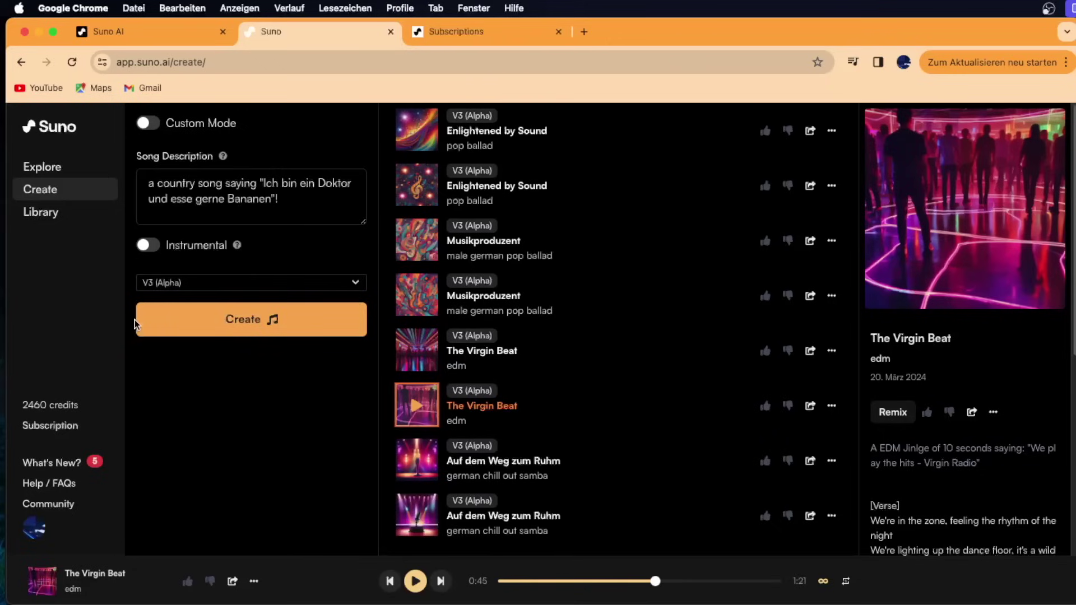
# - Generate two Das Lied vom Land country tracks from the description, dropping credits to 2450
pyautogui.click(238, 320)
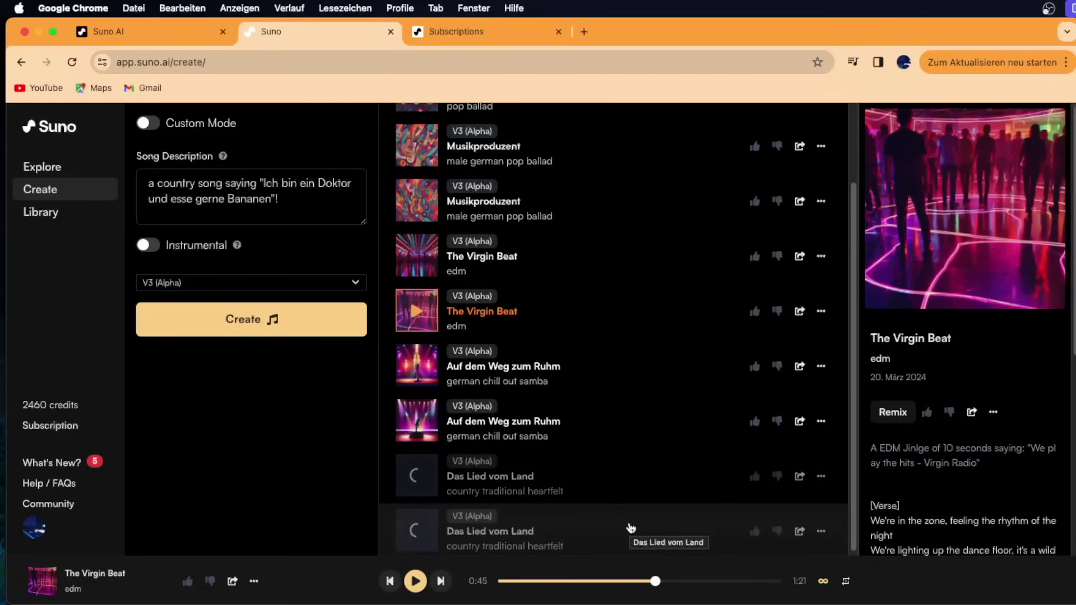
pyautogui.scroll(-1, 680, 517)
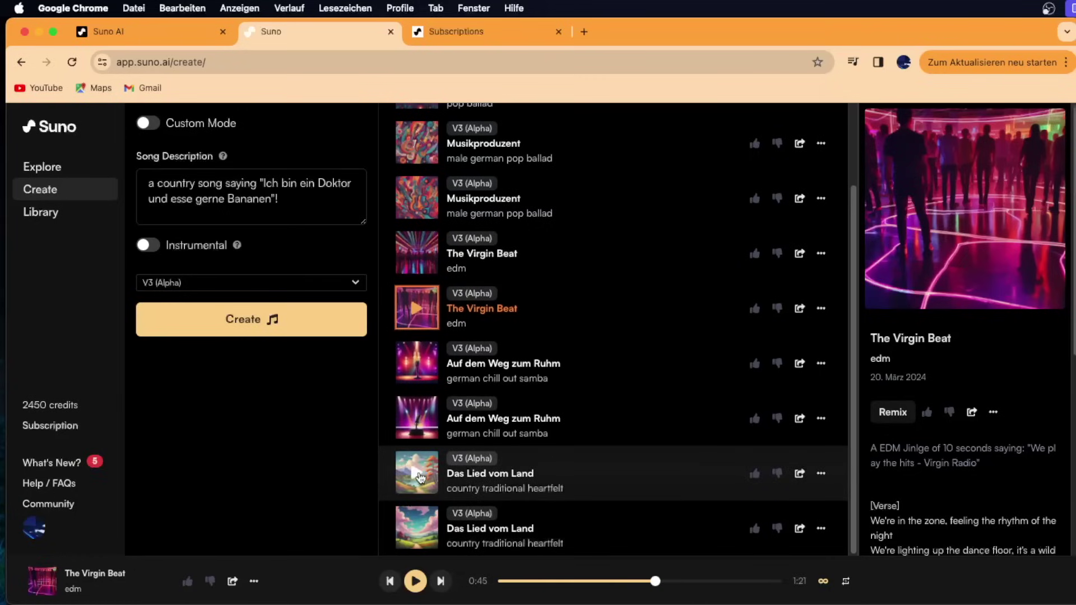
# - Play the first Das Lied vom Land and show its German country lyrics alongside
pyautogui.click(420, 476)
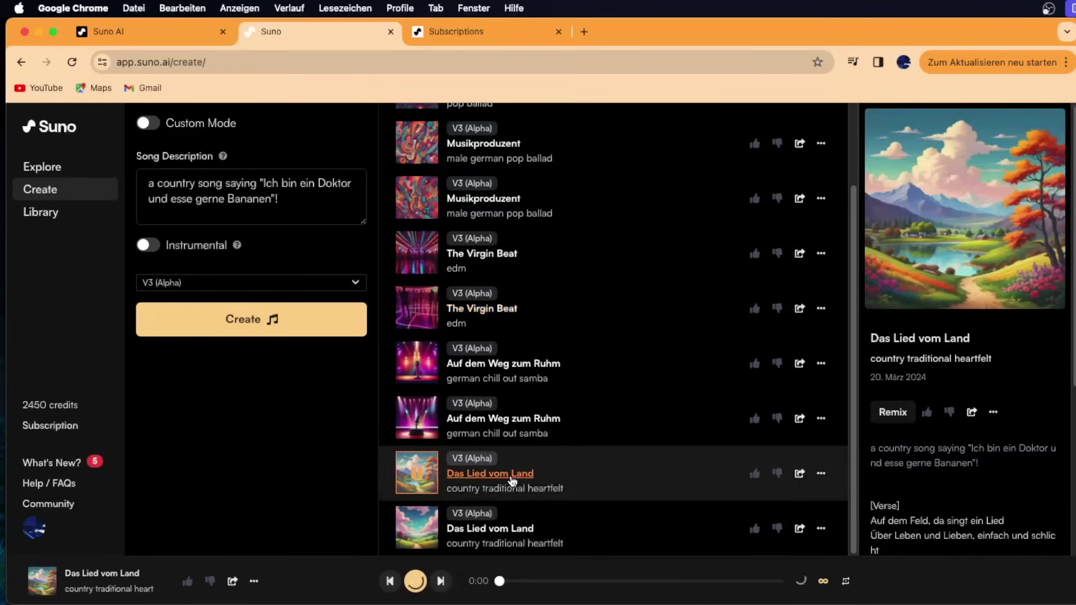